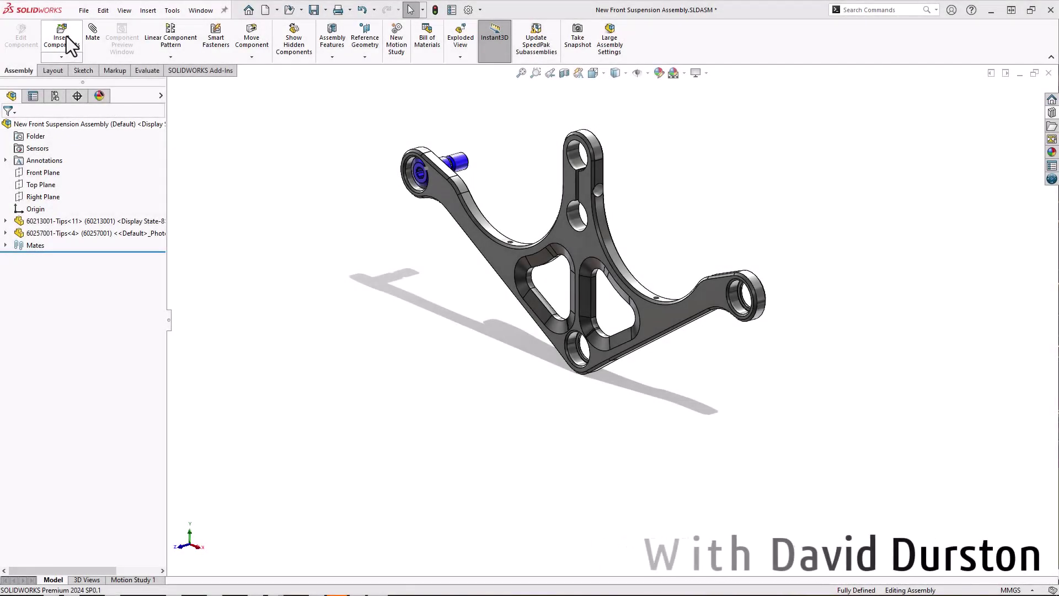
Load the suspension part files, excluding the assembly file, into Insert Components
click(67, 35)
click(103, 302)
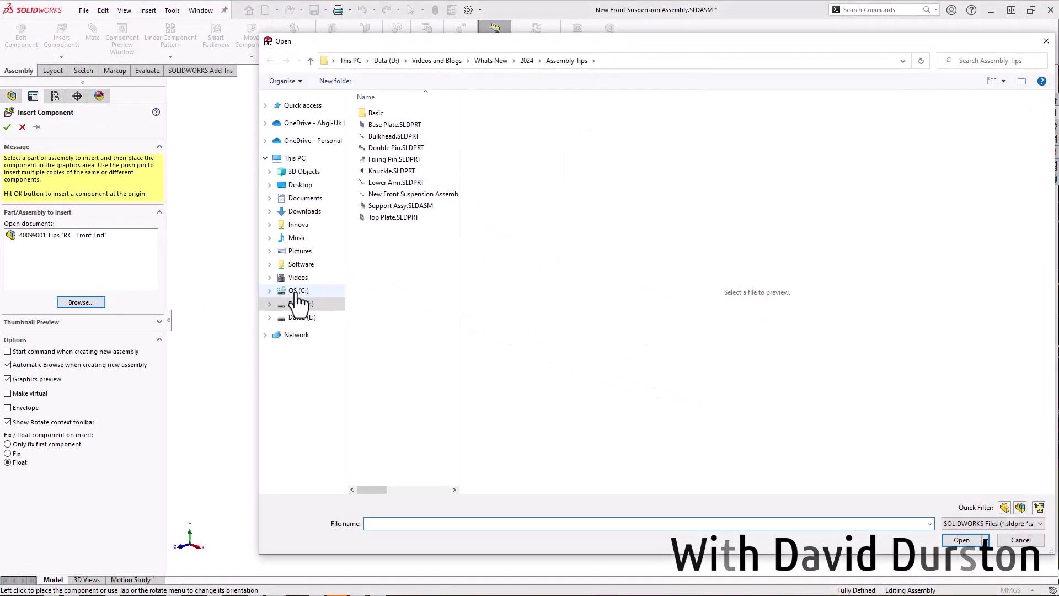
drag(415, 276, 368, 122)
ctrl+click(419, 195)
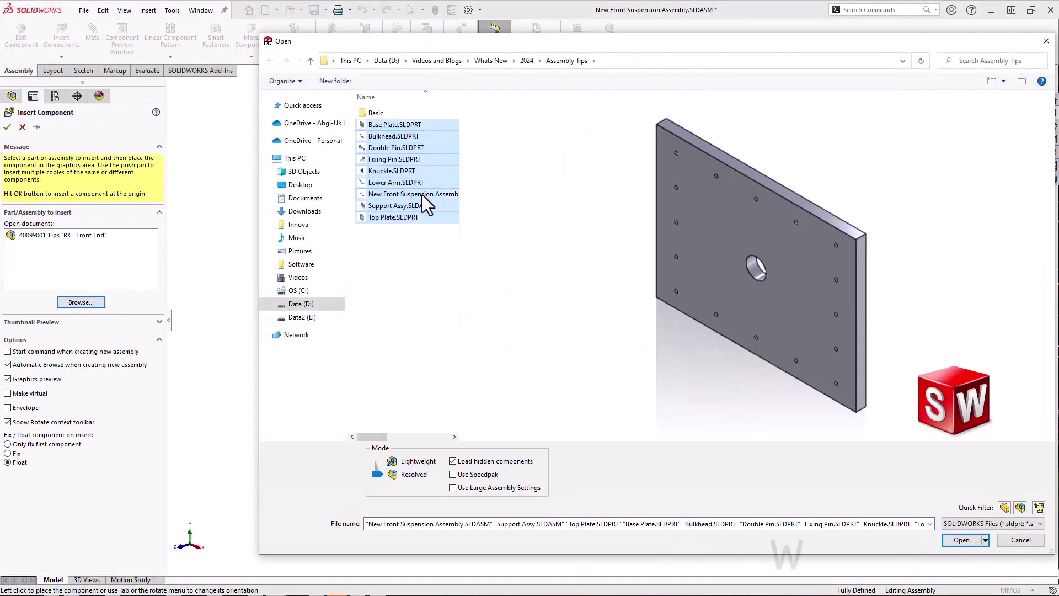
click(961, 540)
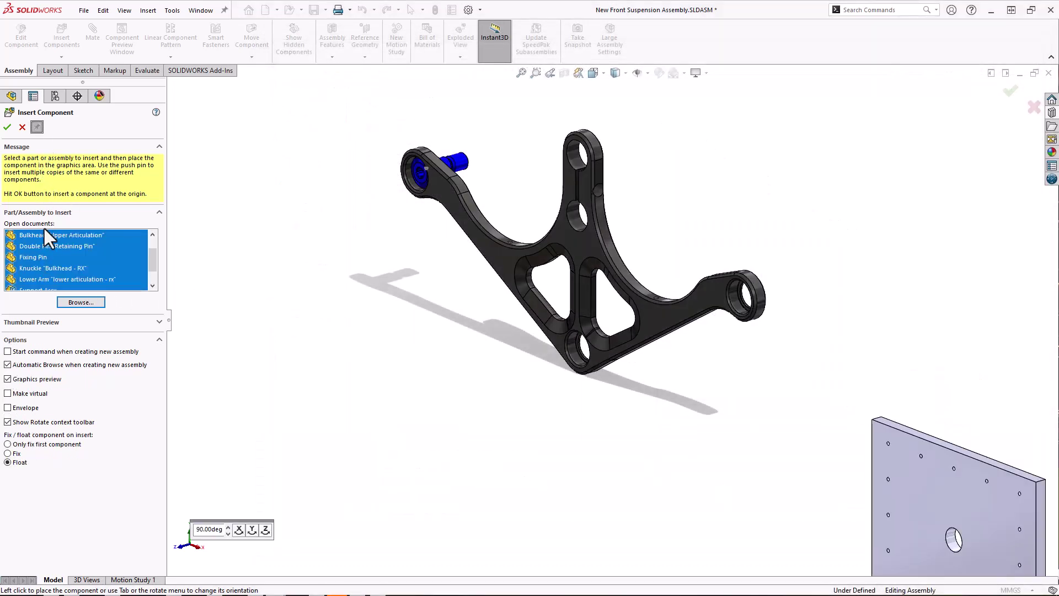
Place the Knuckle fixed, then a second Upper Articulation Bulkhead and the Lower Arm
click(44, 266)
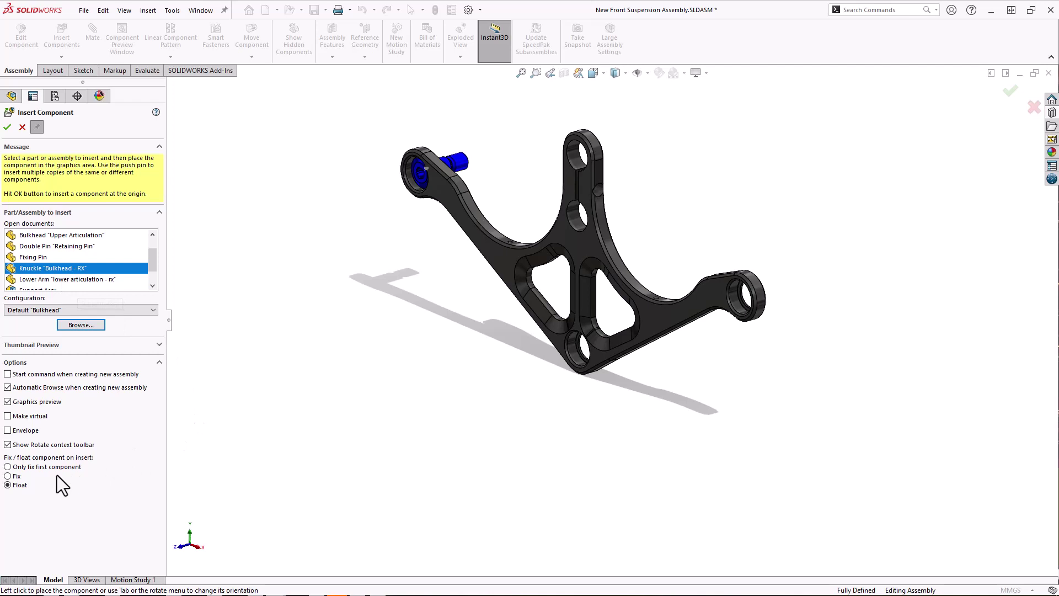
click(8, 475)
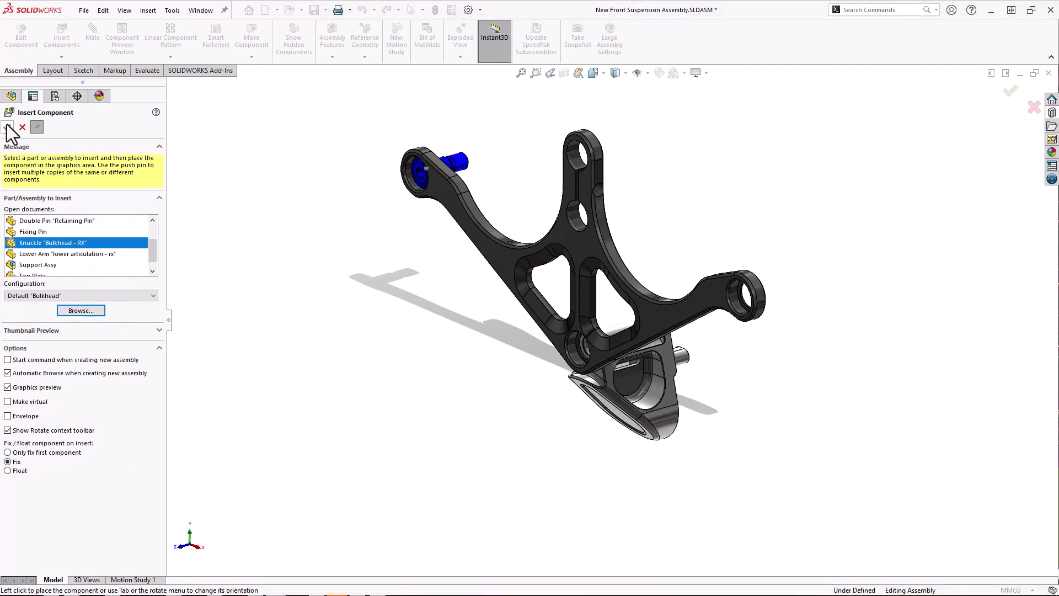
scroll(54, 234, up, 1)
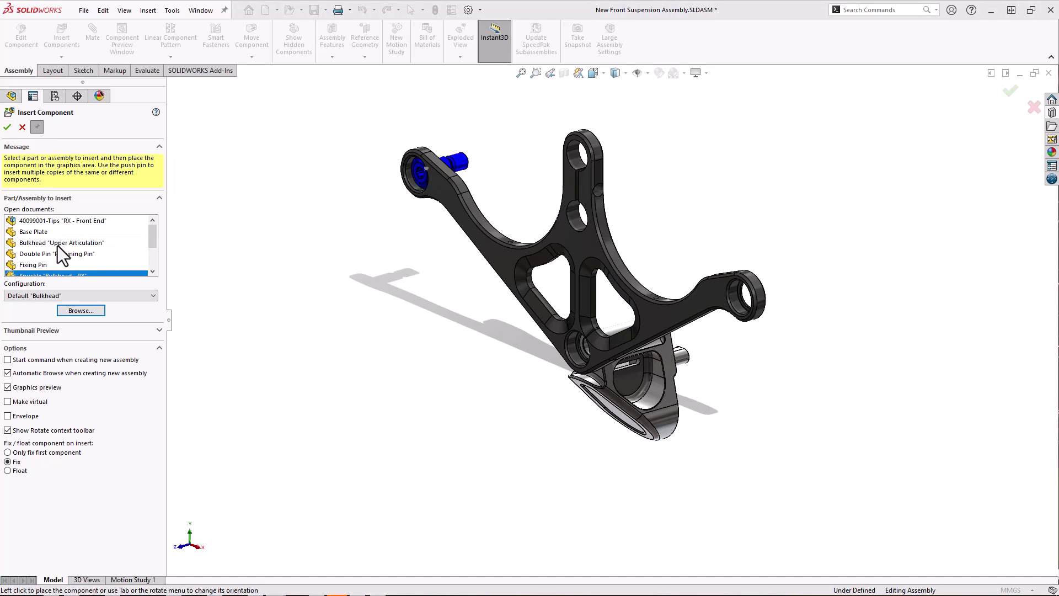
click(57, 246)
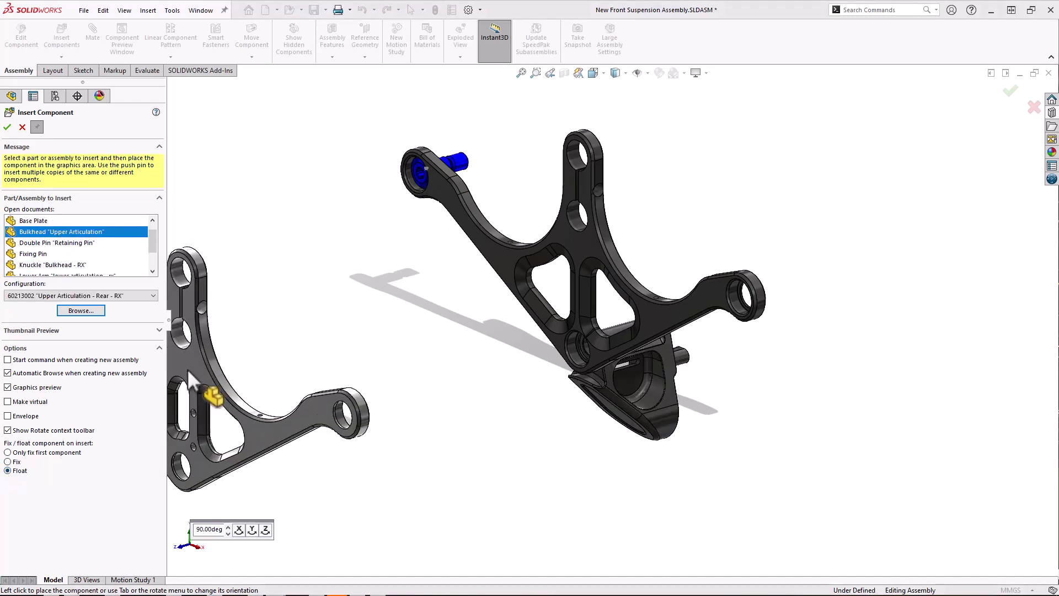
click(7, 127)
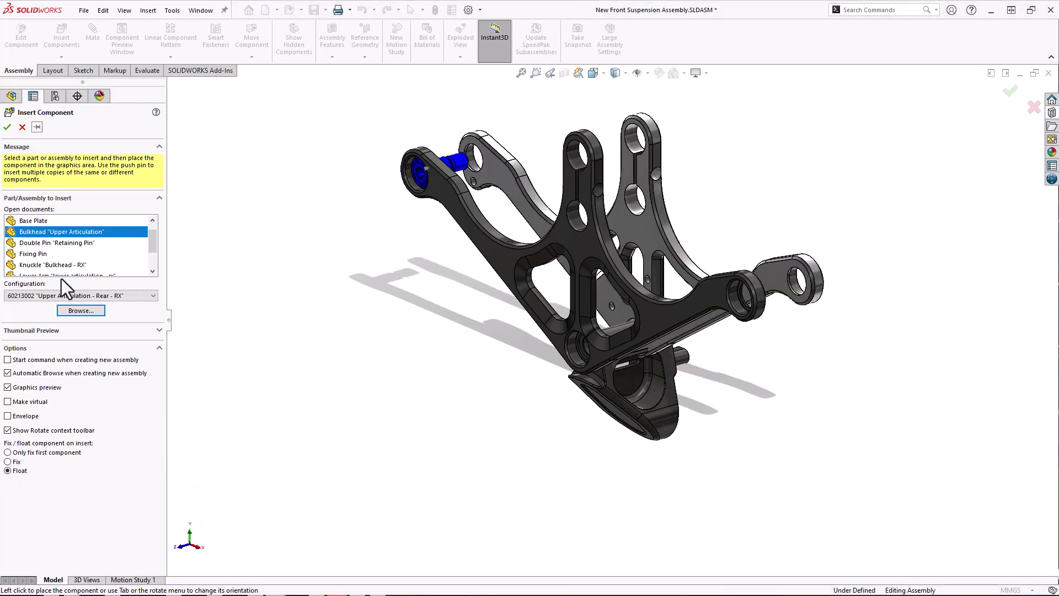
scroll(63, 257, down, 1)
click(58, 246)
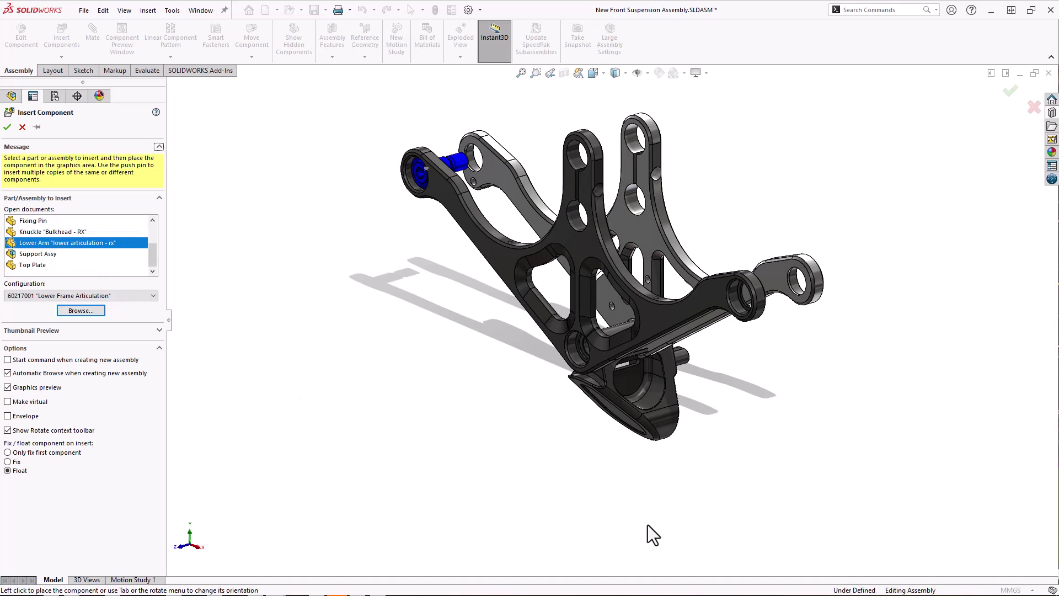
click(686, 481)
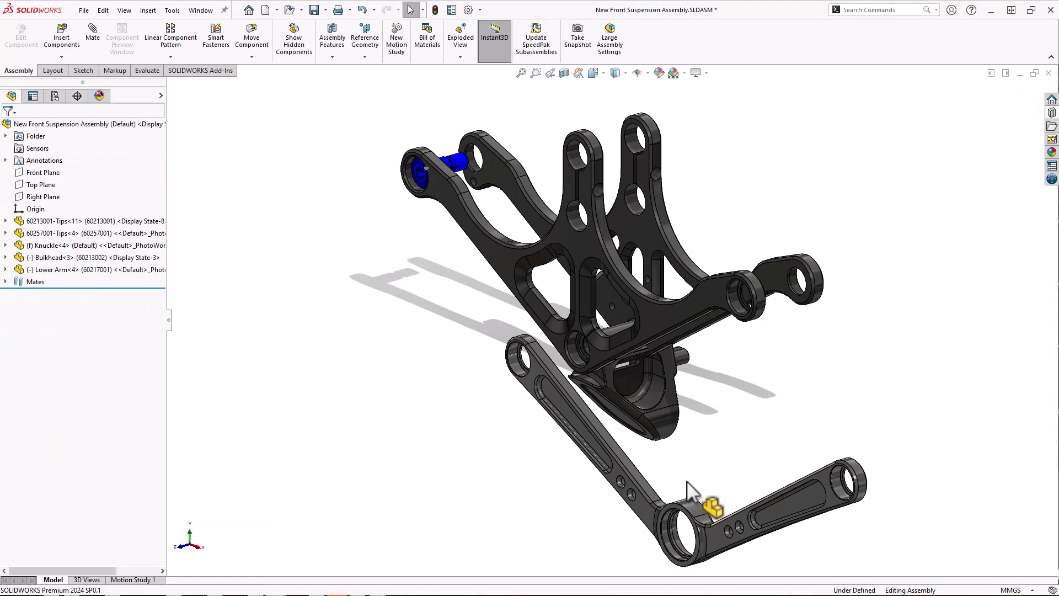
Mate a face of the second Bulkhead coincident with the matching Knuckle face
click(666, 342)
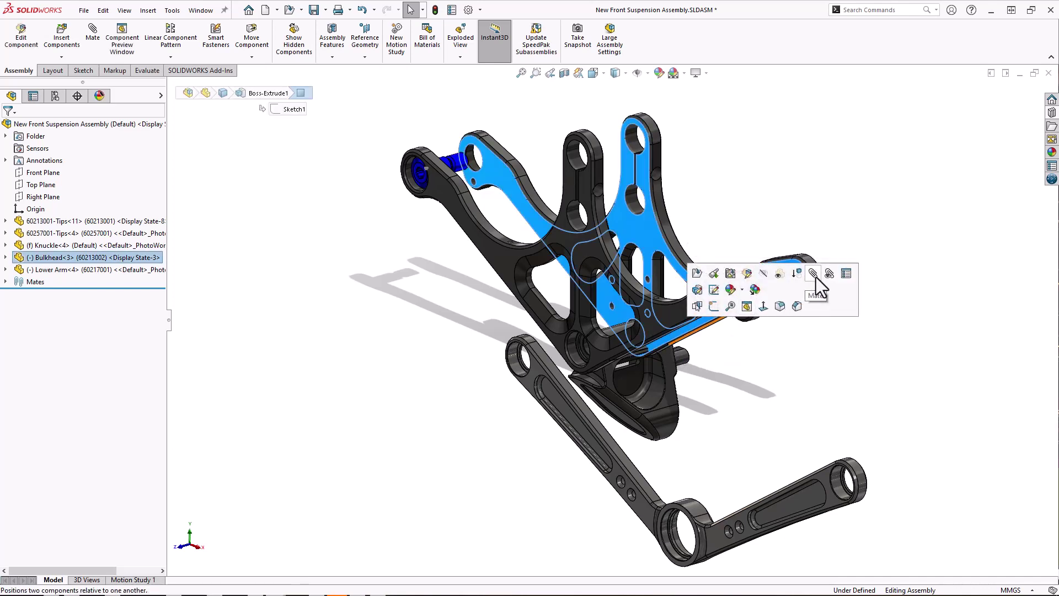
key(m)
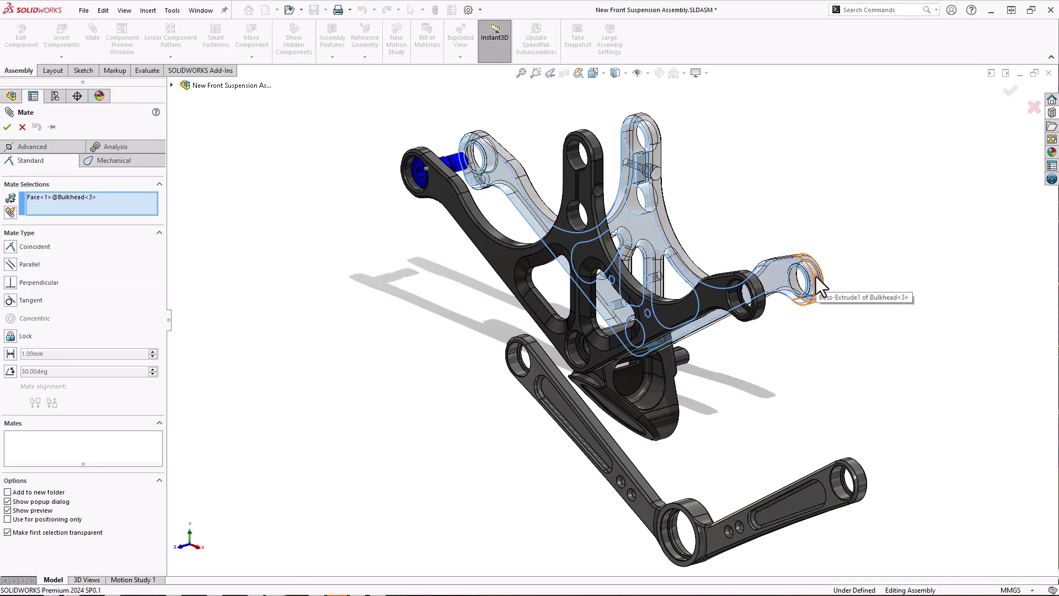
click(669, 342)
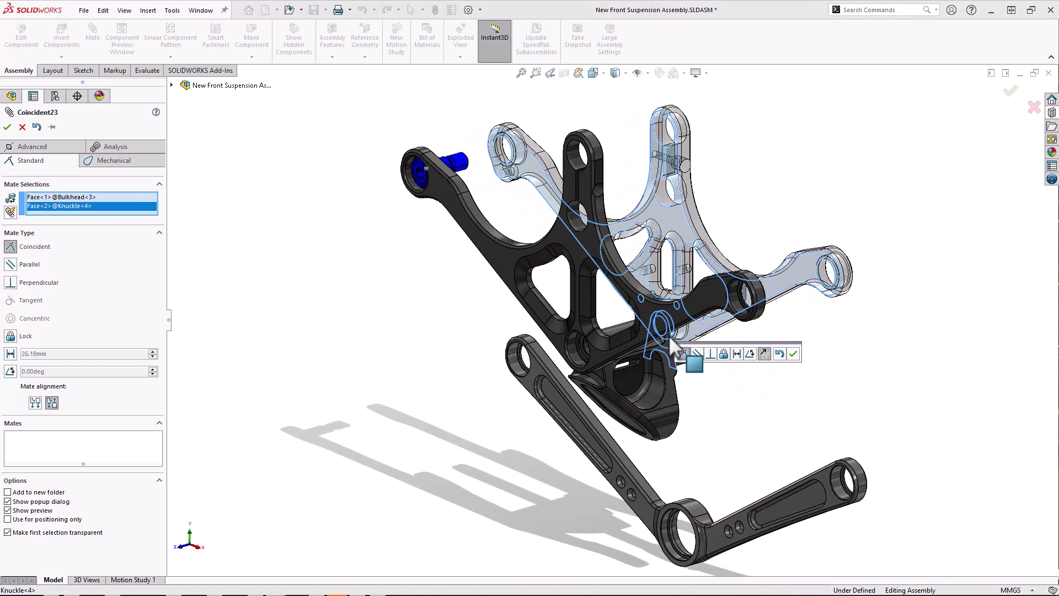
click(793, 354)
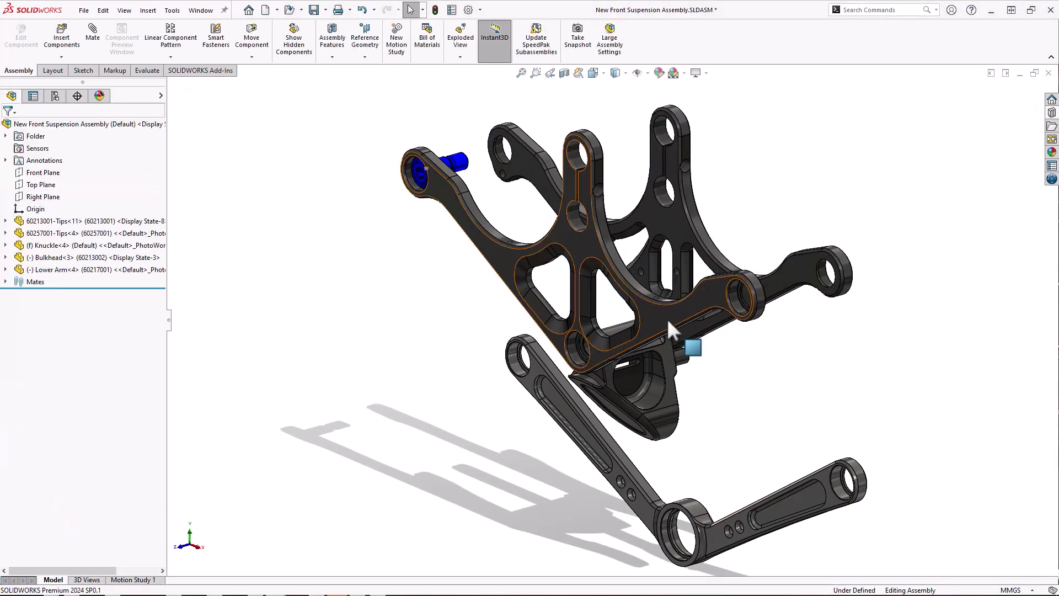
Make the Bulkhead's dowel hole concentric with the knuckle bore
middle_drag(667, 323, 660, 348)
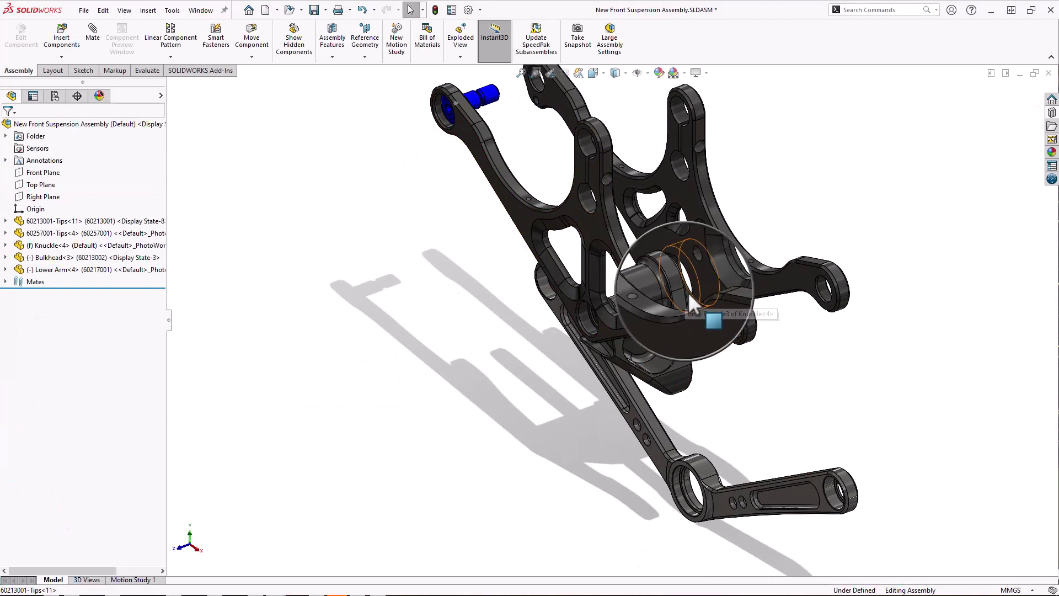
click(688, 293)
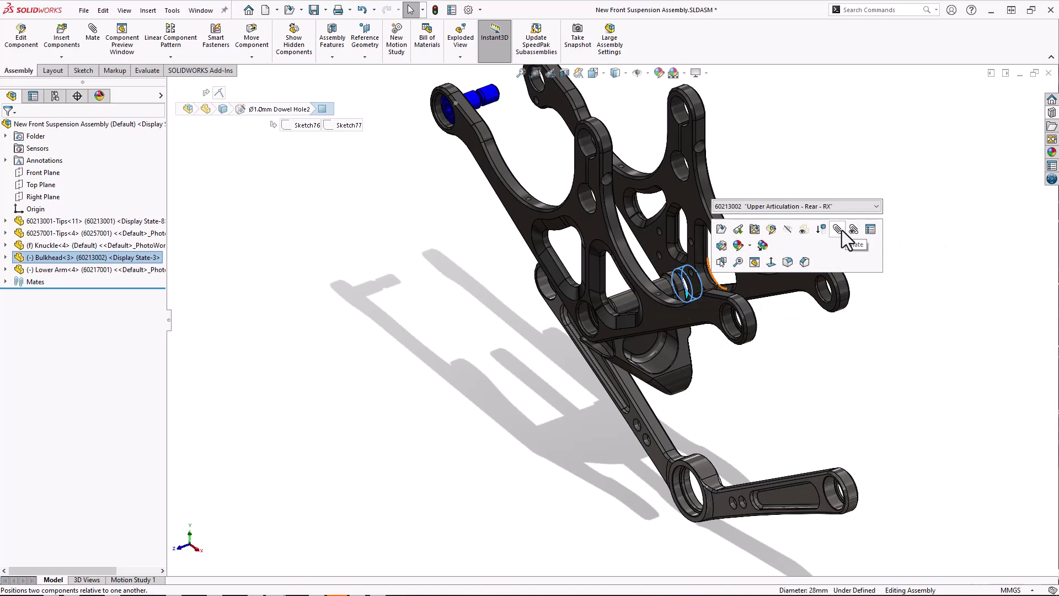
key(m)
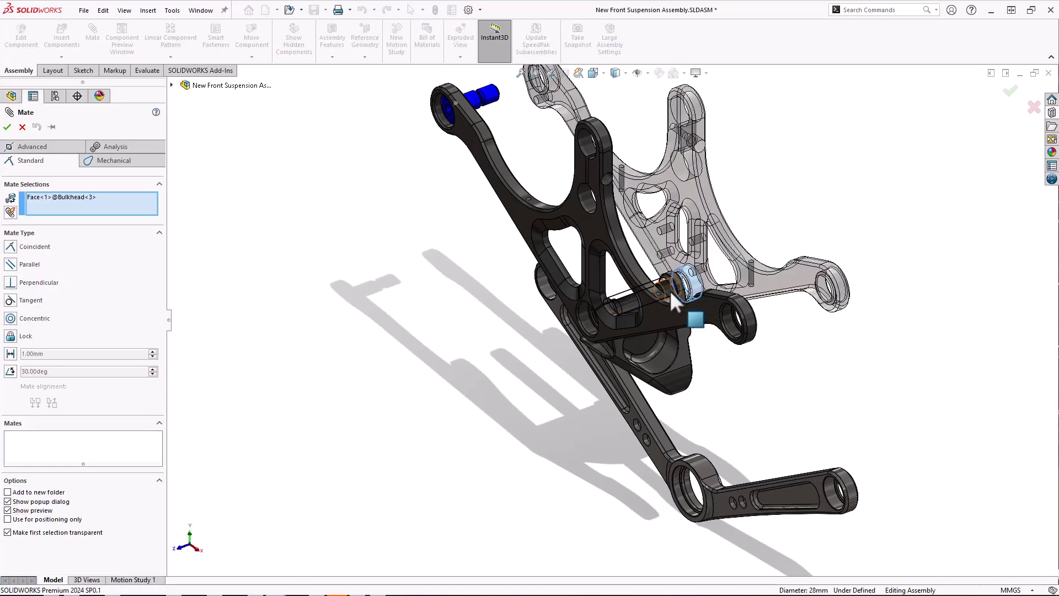
click(669, 290)
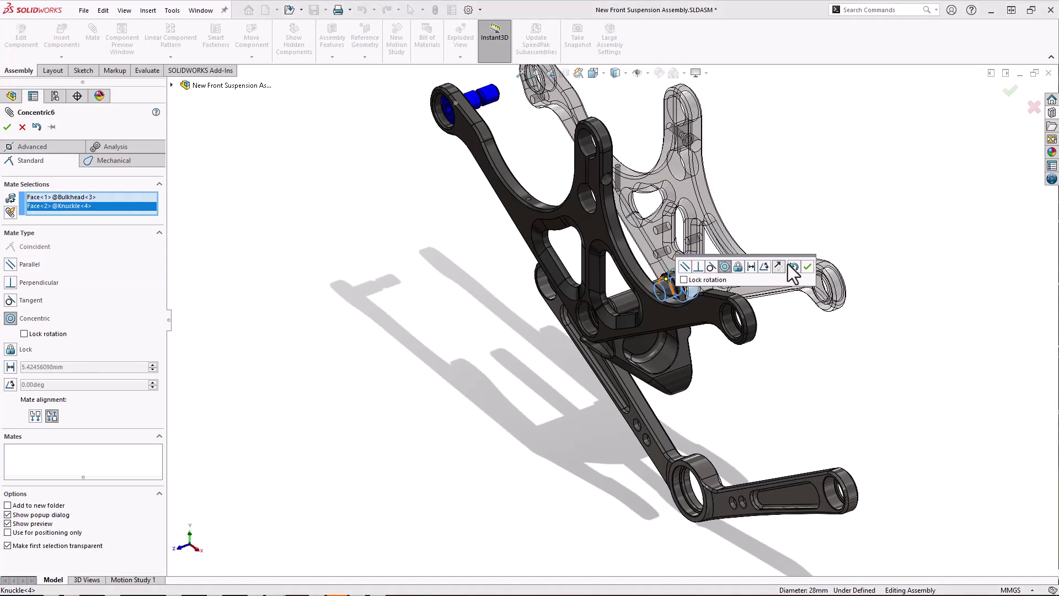
click(808, 266)
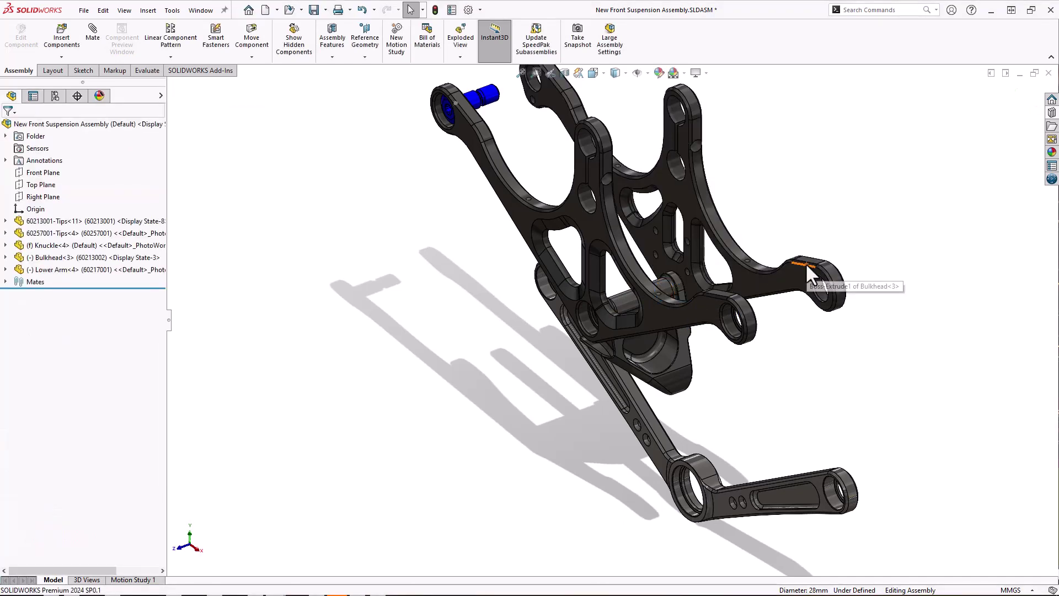
mouse_move(765, 402)
middle_down()
mouse_move(748, 430)
mouse_move(756, 388)
middle_up()
click(683, 356)
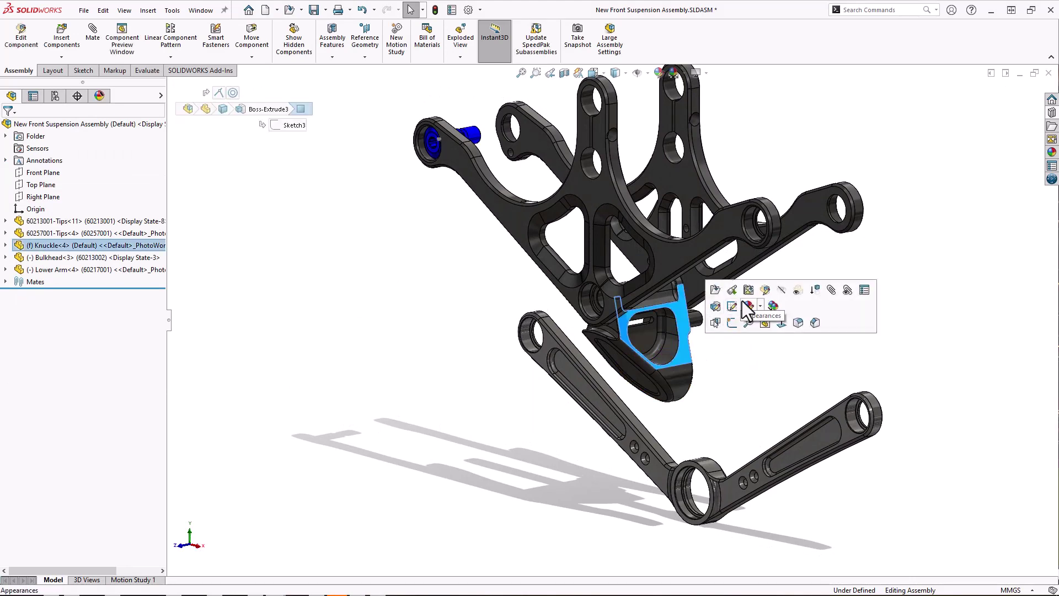
In a Knuckle preview, mate the Lower Arm's ring face flat against the Knuckle lug
click(766, 323)
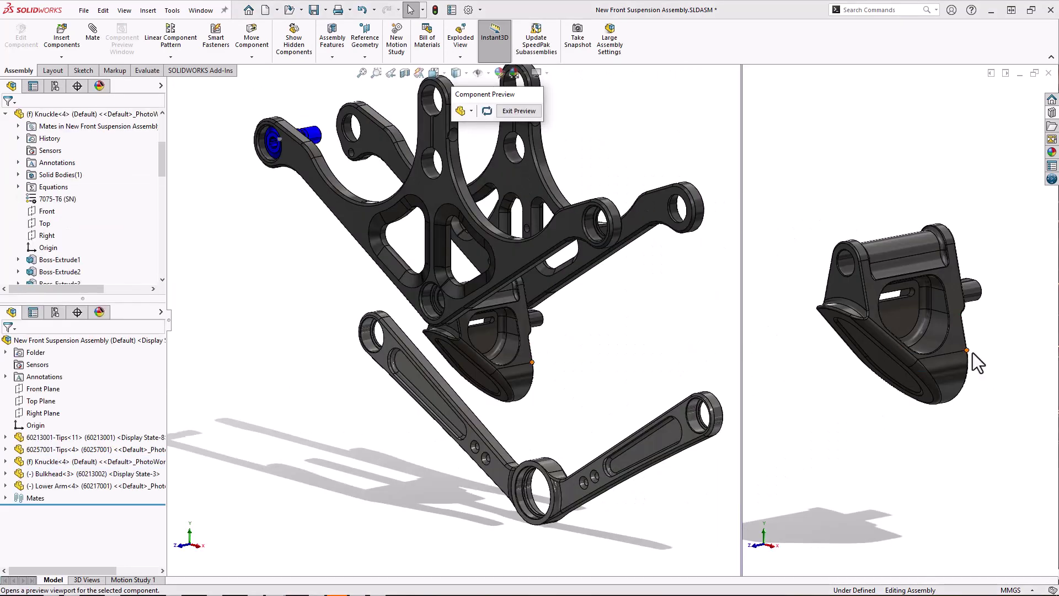
mouse_move(959, 353)
middle_down()
mouse_move(882, 351)
mouse_move(937, 364)
middle_up()
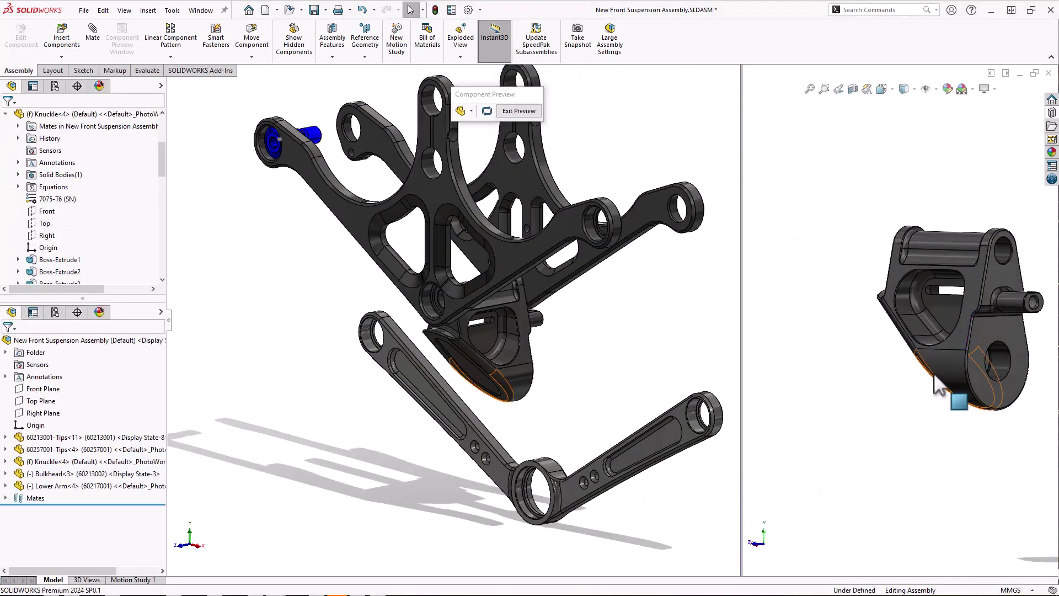
click(1001, 386)
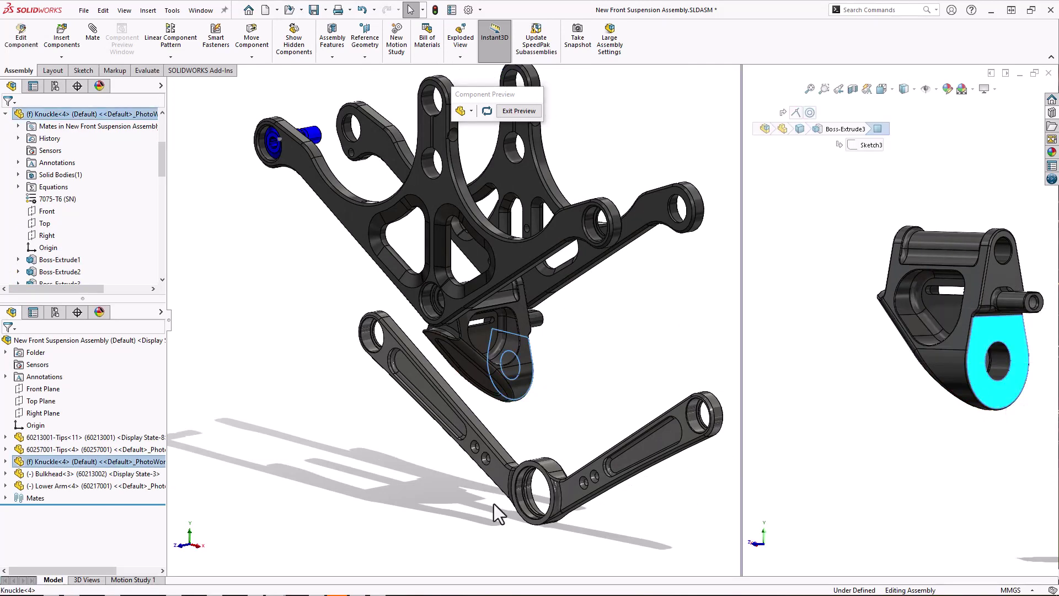
click(534, 527)
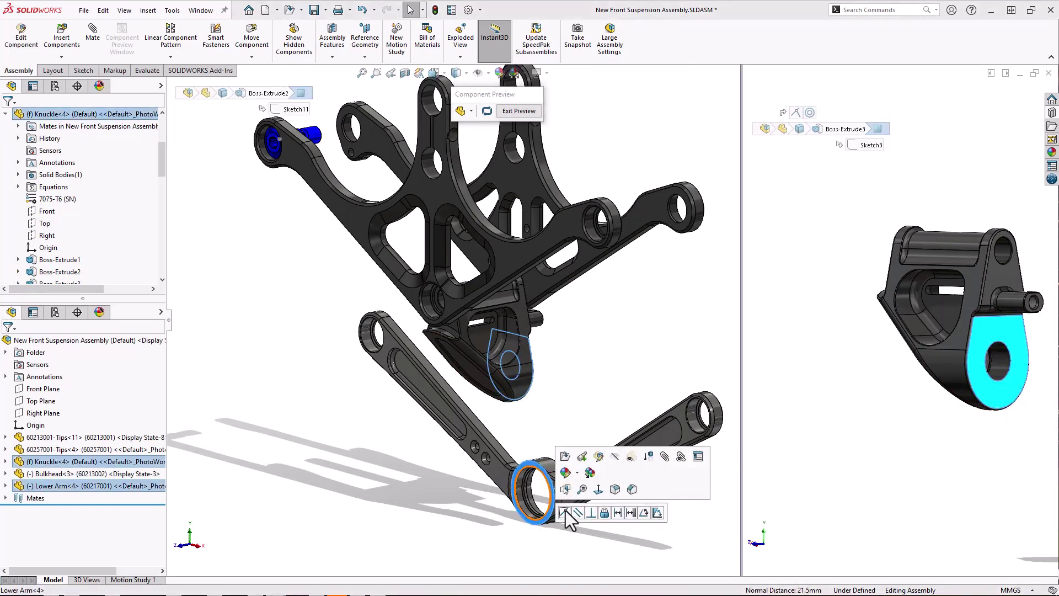
click(564, 512)
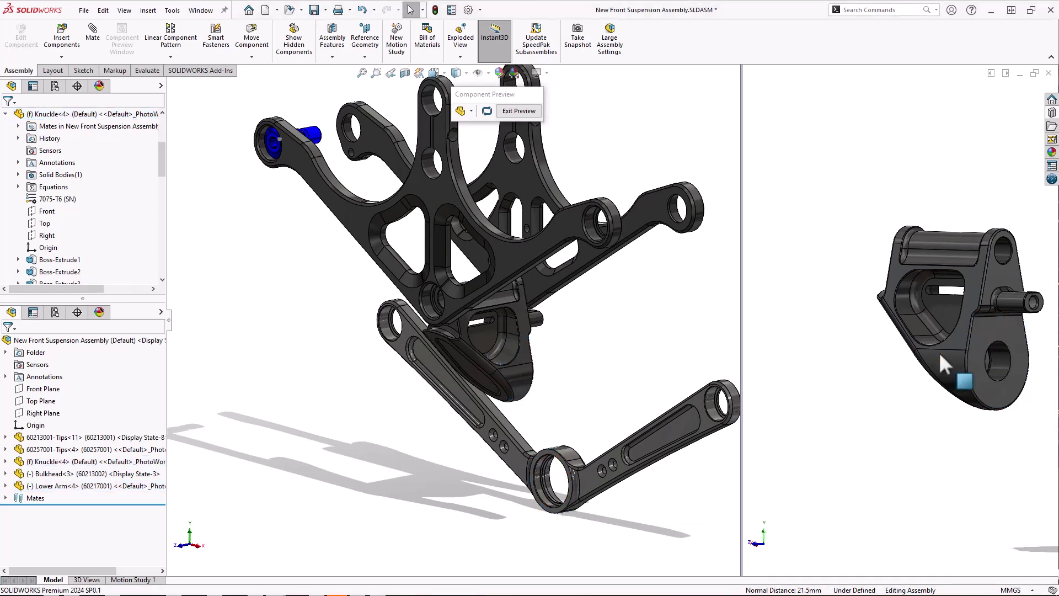
Make the Lower Arm ring bore concentric with the Knuckle dowel hole and close the preview
click(995, 361)
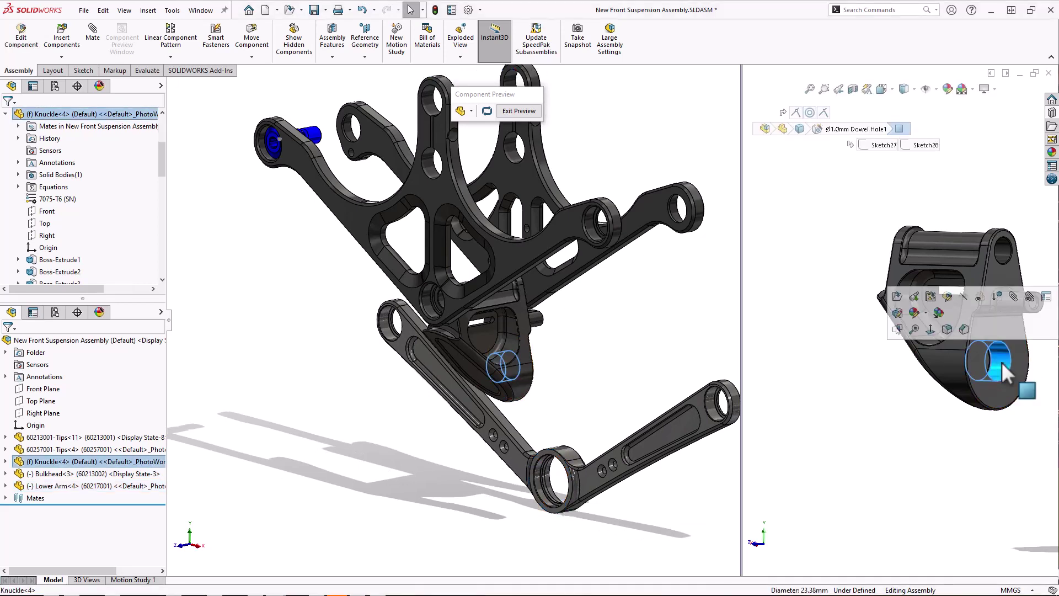
click(551, 506)
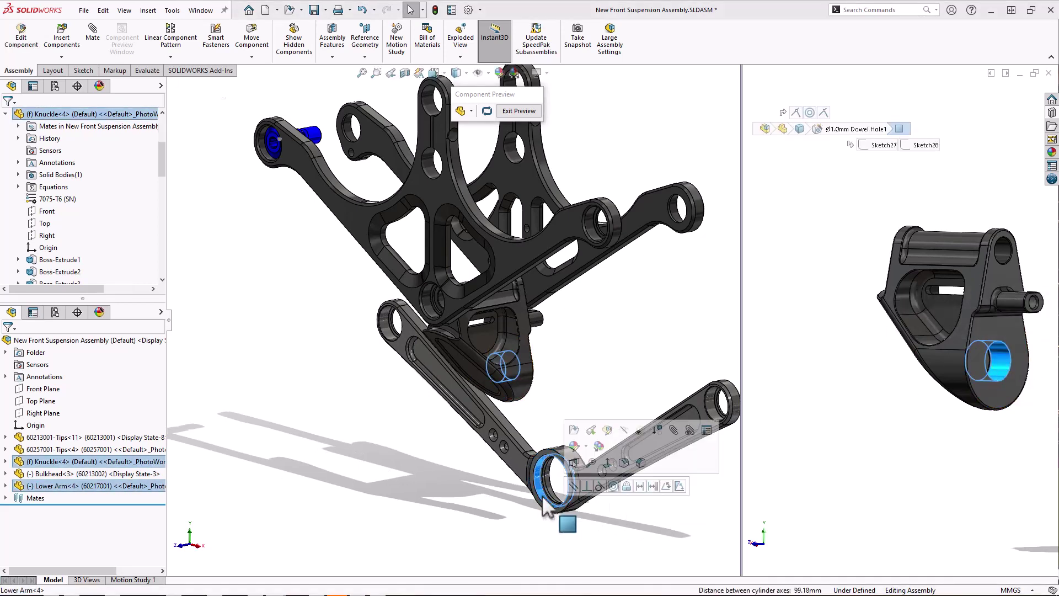
click(614, 486)
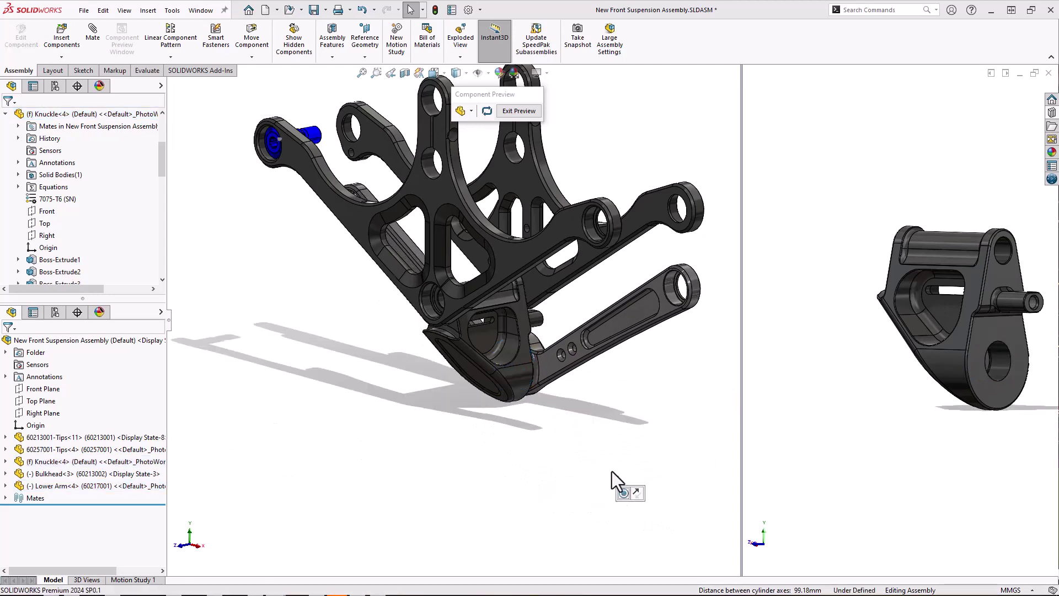
click(518, 111)
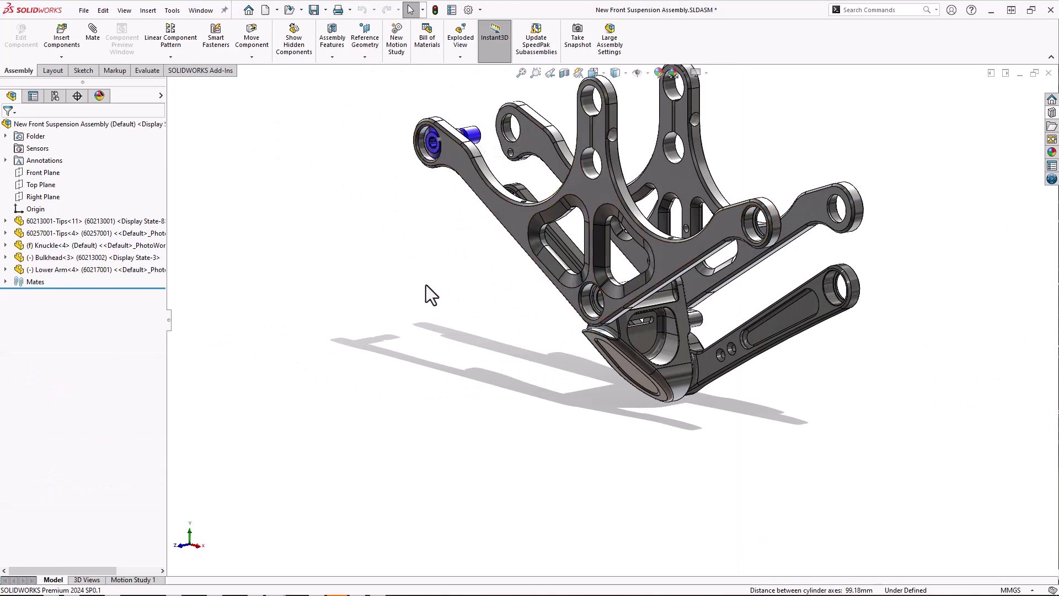
Copy the pivot pin with mates into the first new hole, using its concentric and coincident faces
text(s)
text(copy)
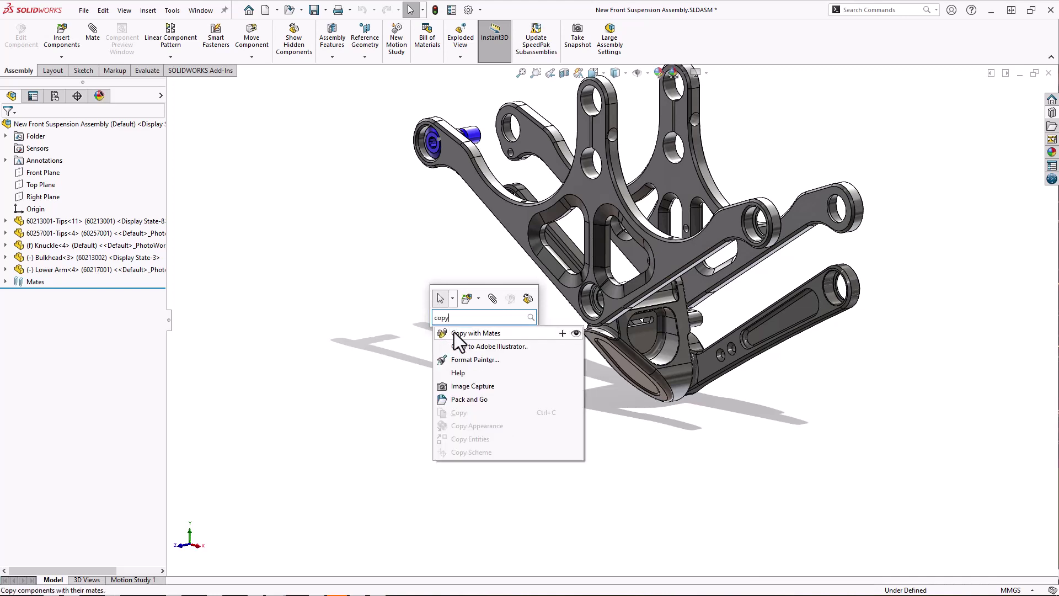
click(452, 333)
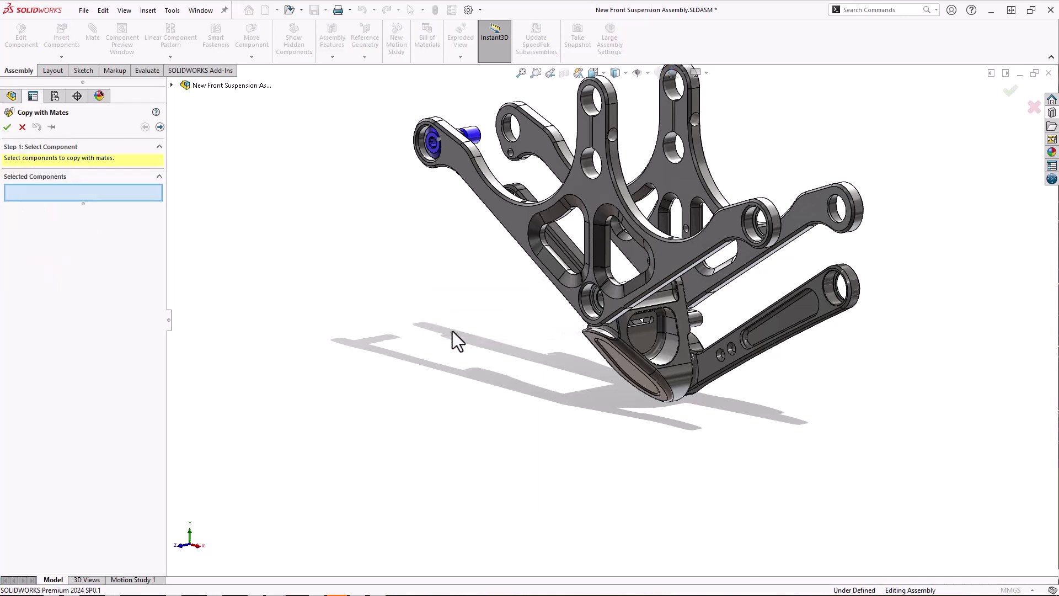
click(432, 132)
click(160, 127)
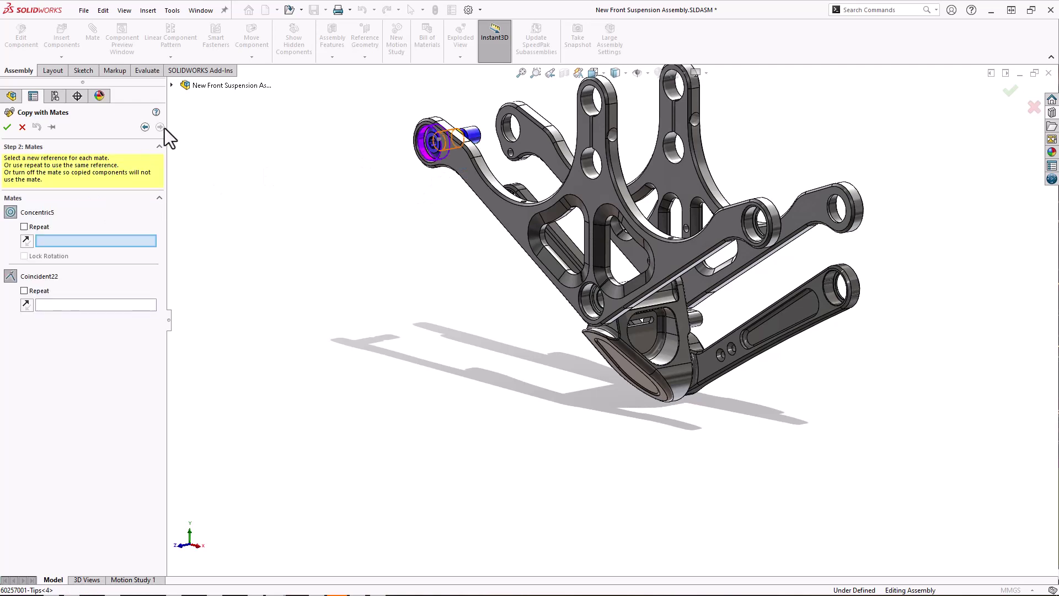
click(585, 296)
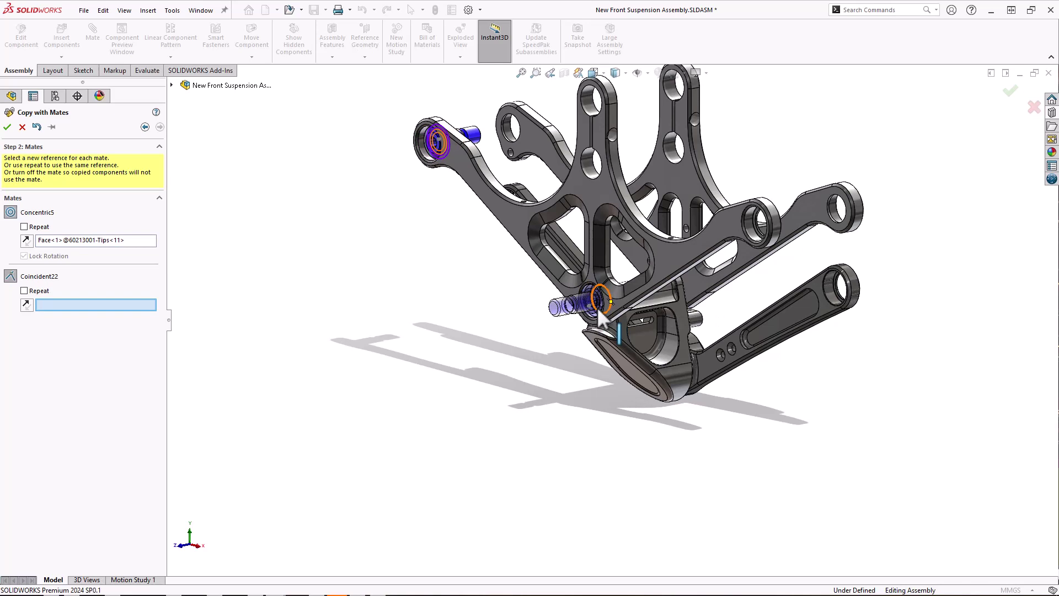
key(g)
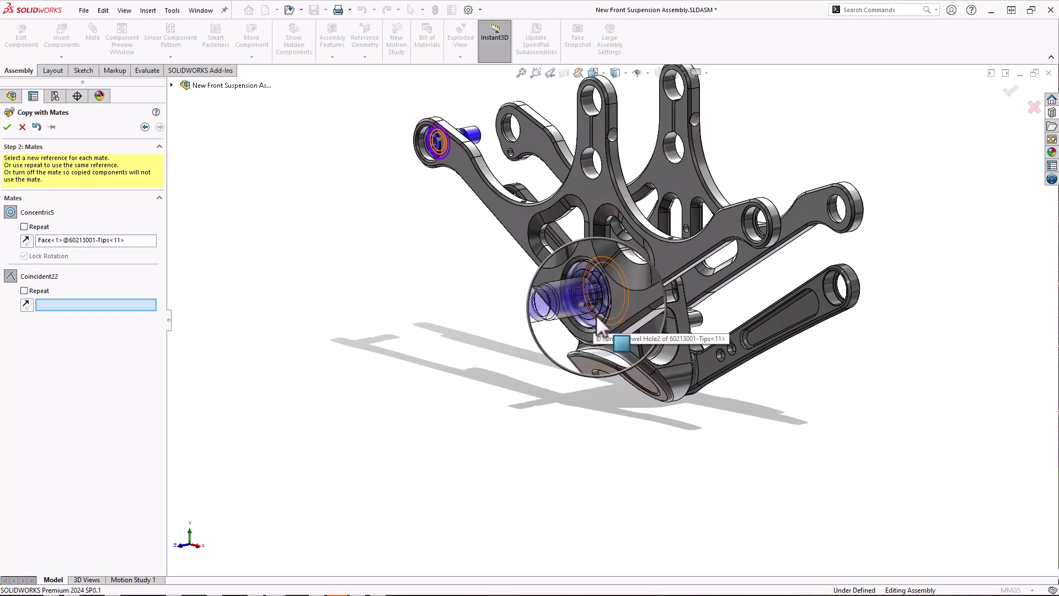
click(597, 318)
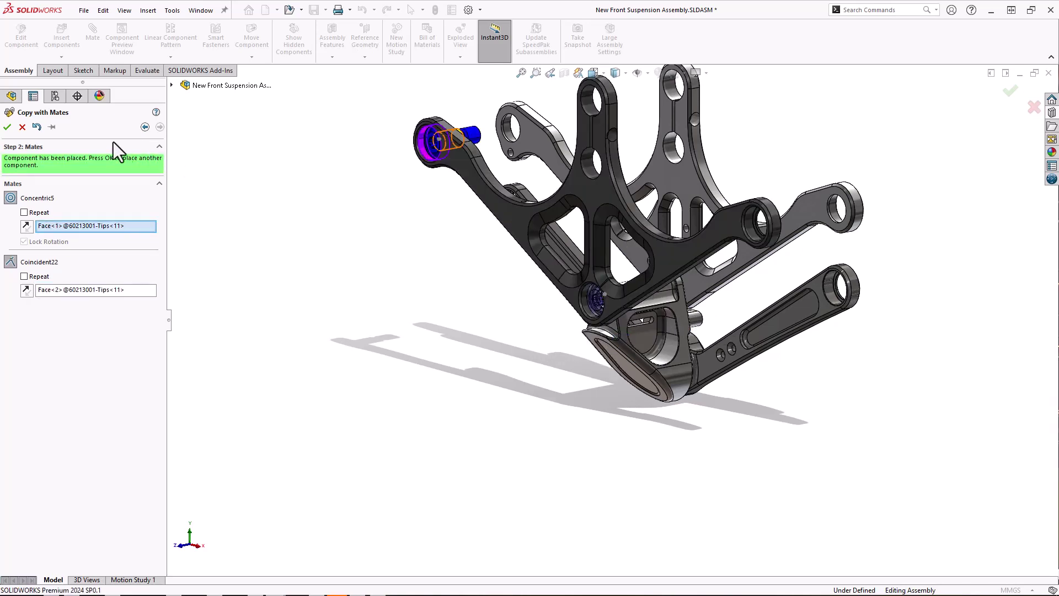
click(7, 127)
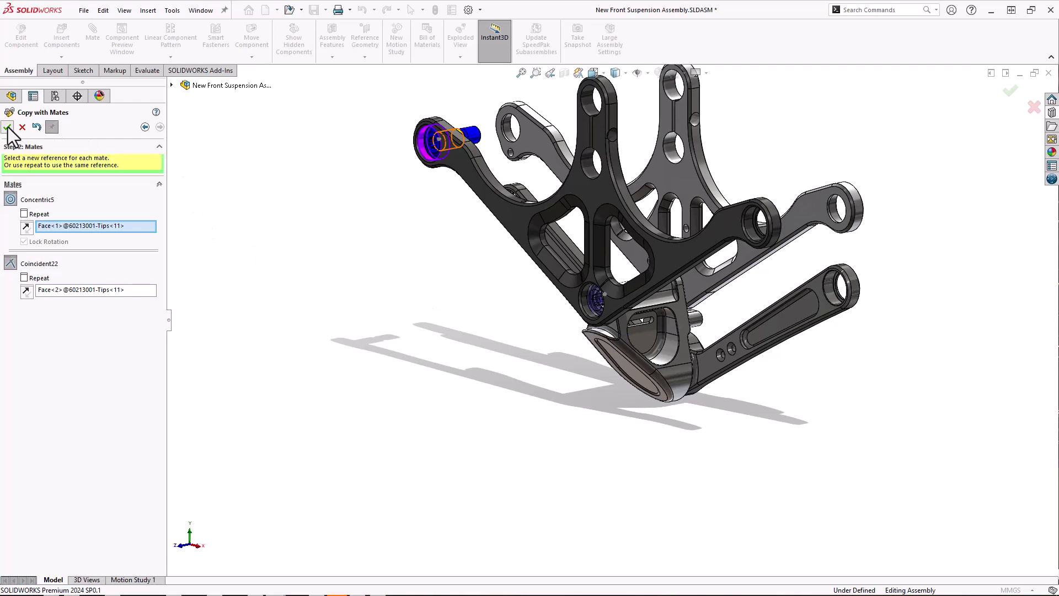
Seat a second copied pin in the next hole and finish Copy with Mates
click(758, 236)
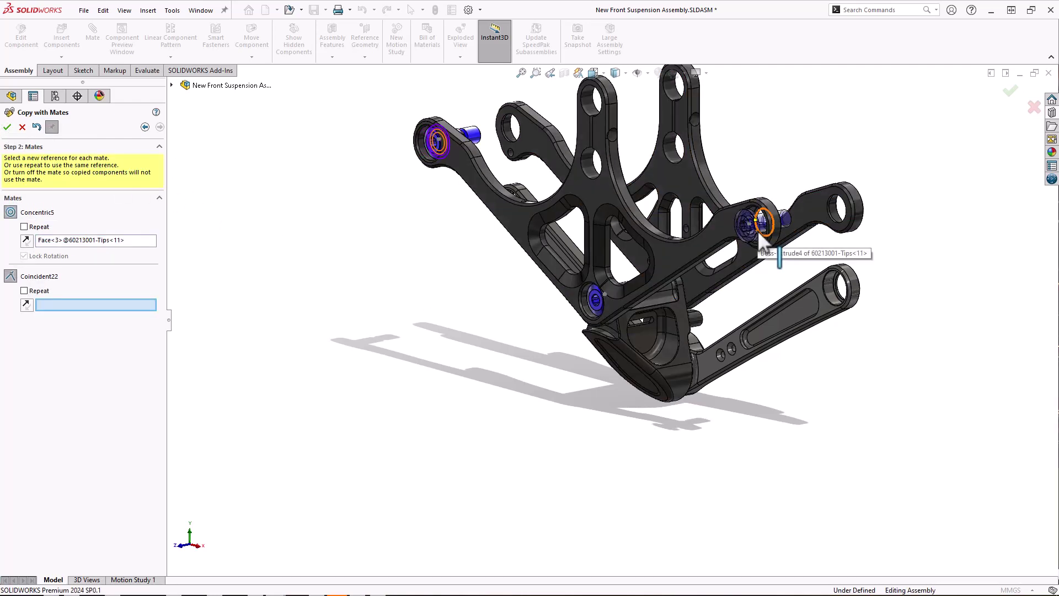
key(g)
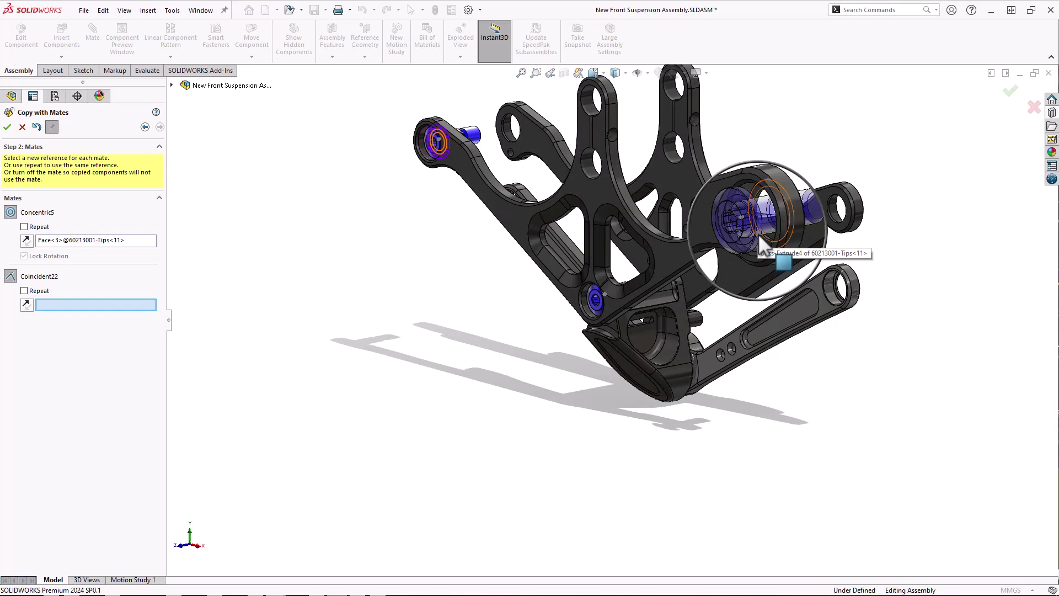
click(761, 243)
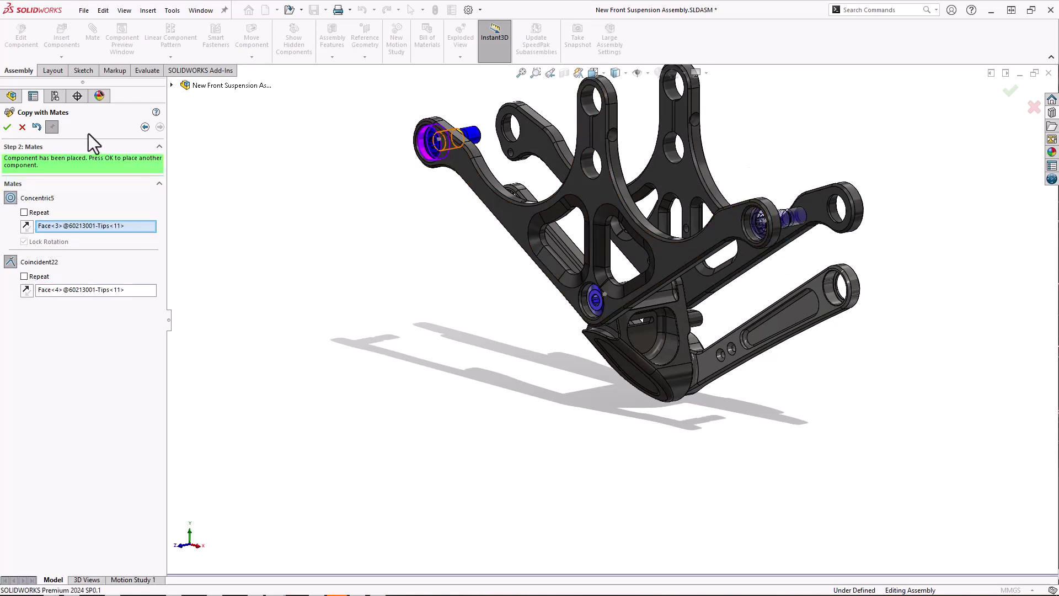
click(7, 127)
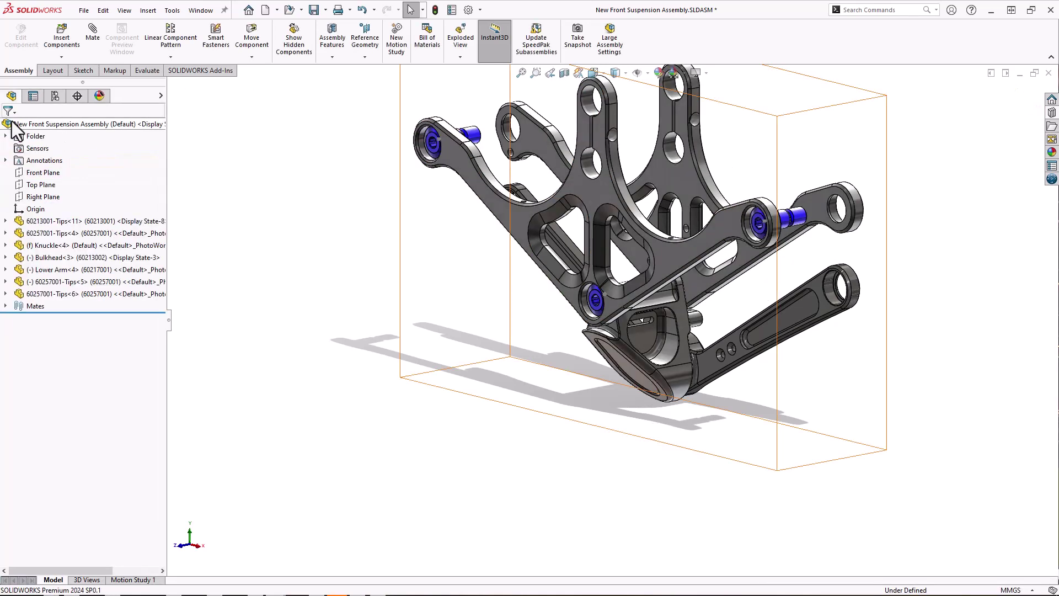
Group the repeated component instances in the assembly tree
right_click(72, 124)
mouse_move(147, 253)
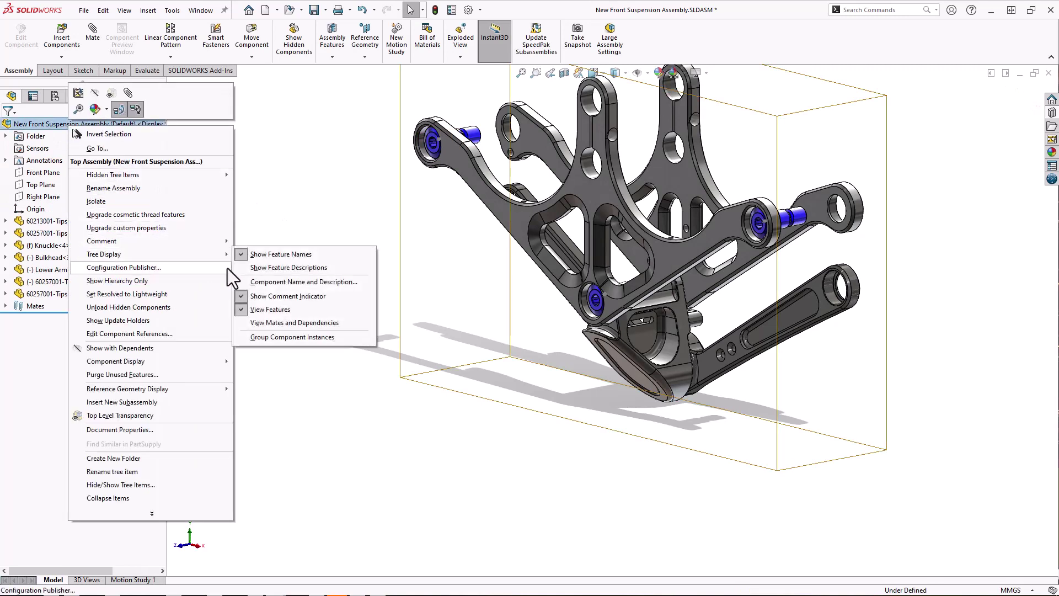
click(274, 337)
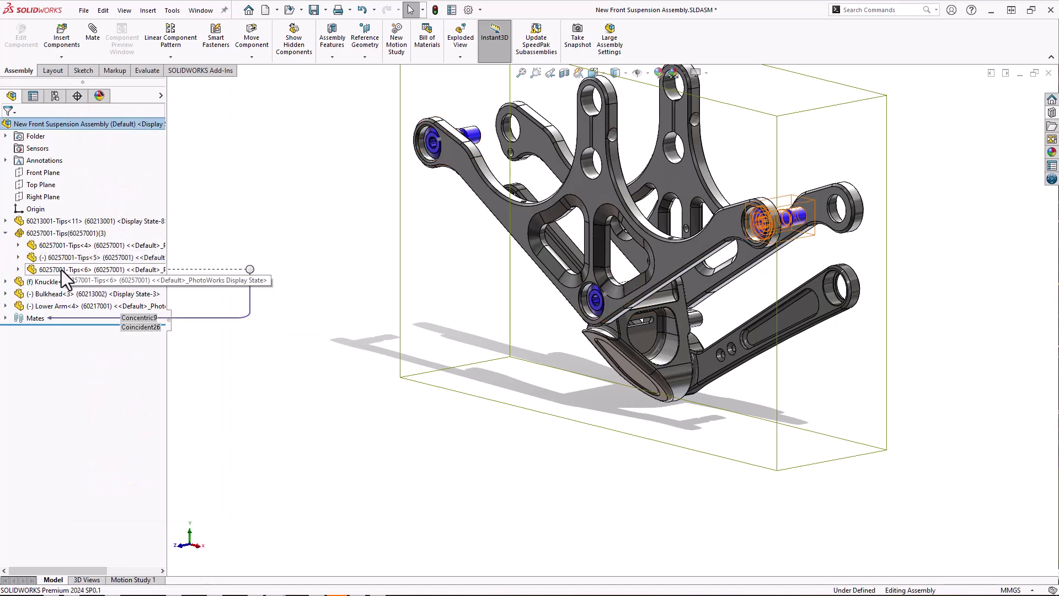
Swap the third pin to the Articulation Pivot - Tapped - RX variant
click(800, 217)
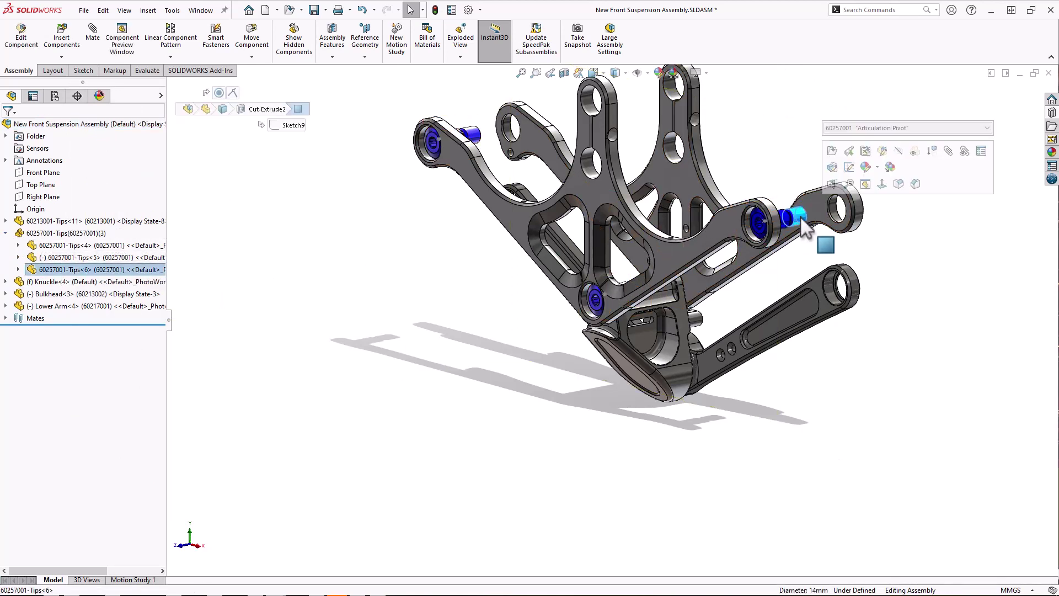
click(965, 127)
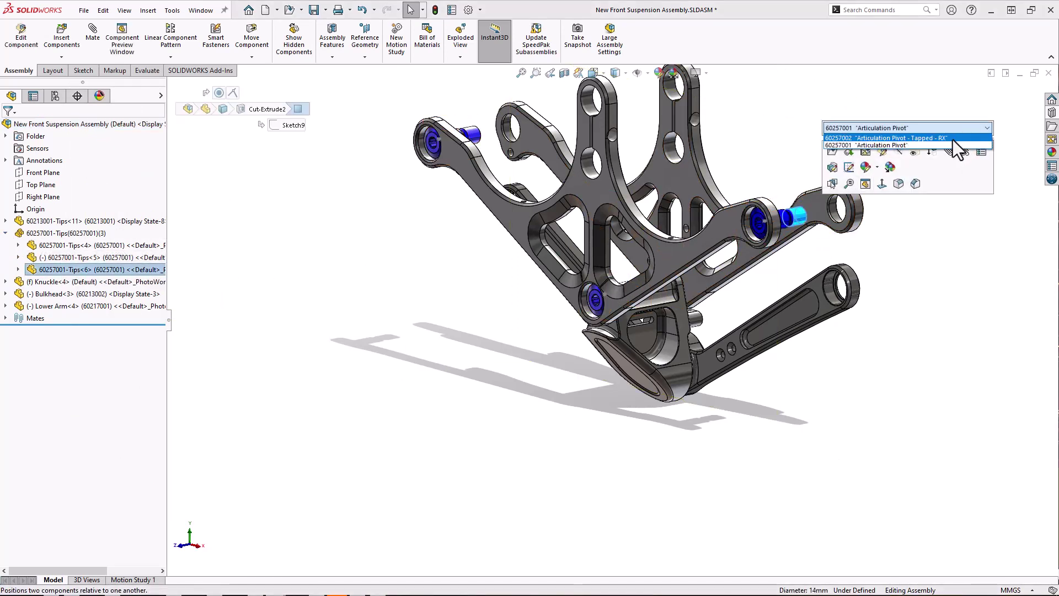
click(952, 139)
click(999, 130)
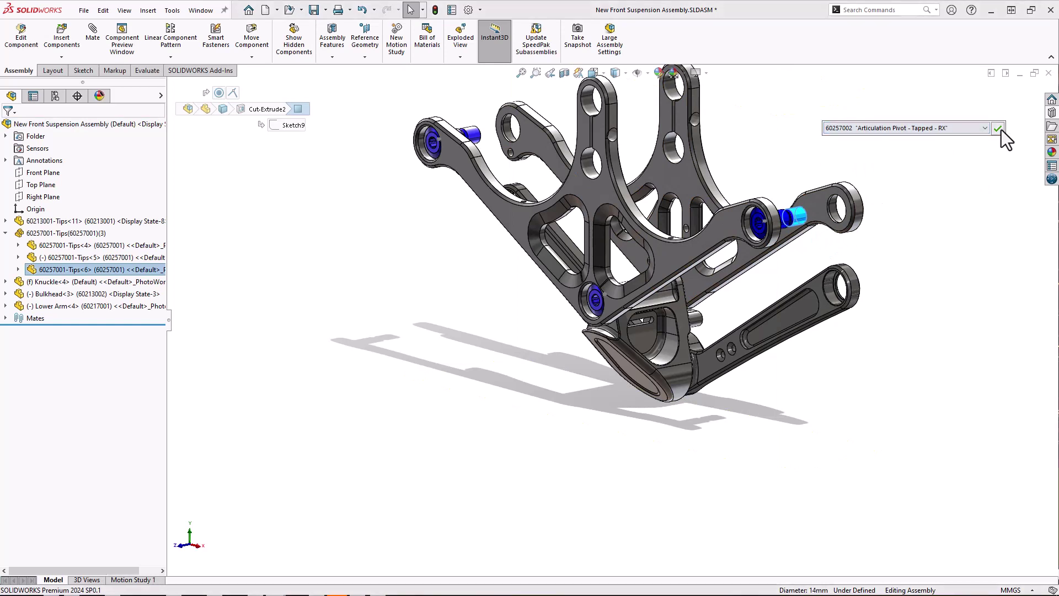
Revert the third pin to the original Articulation Pivot and collapse the pin group
mouse_move(66, 273)
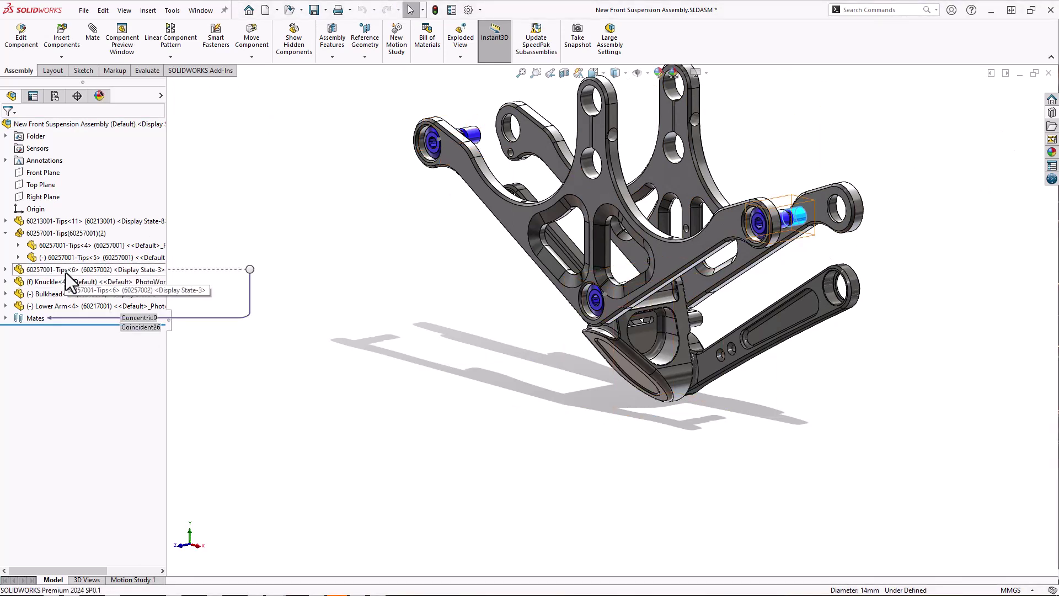
click(812, 225)
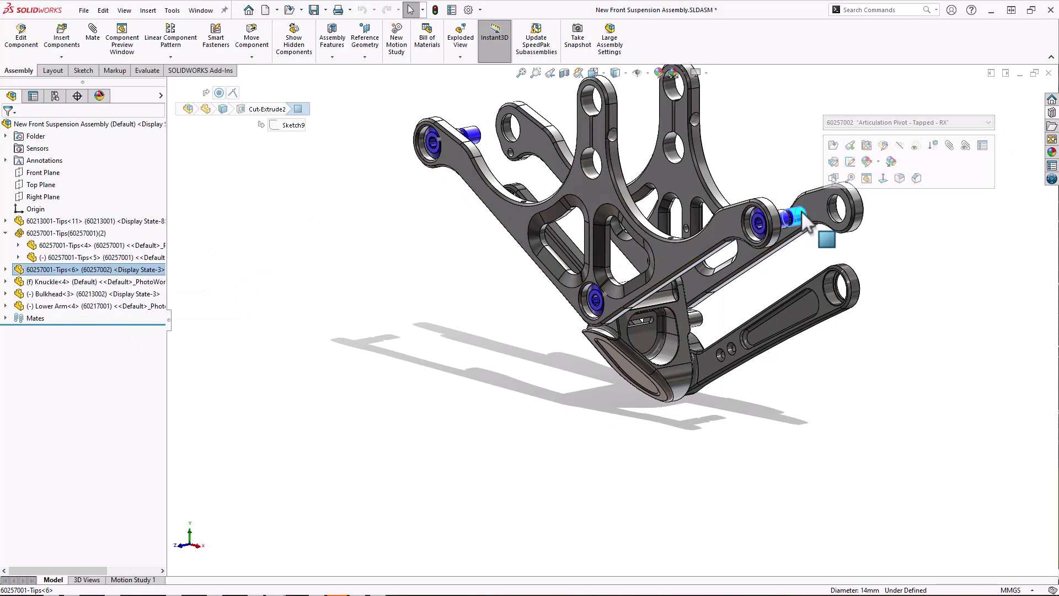
click(950, 125)
click(952, 136)
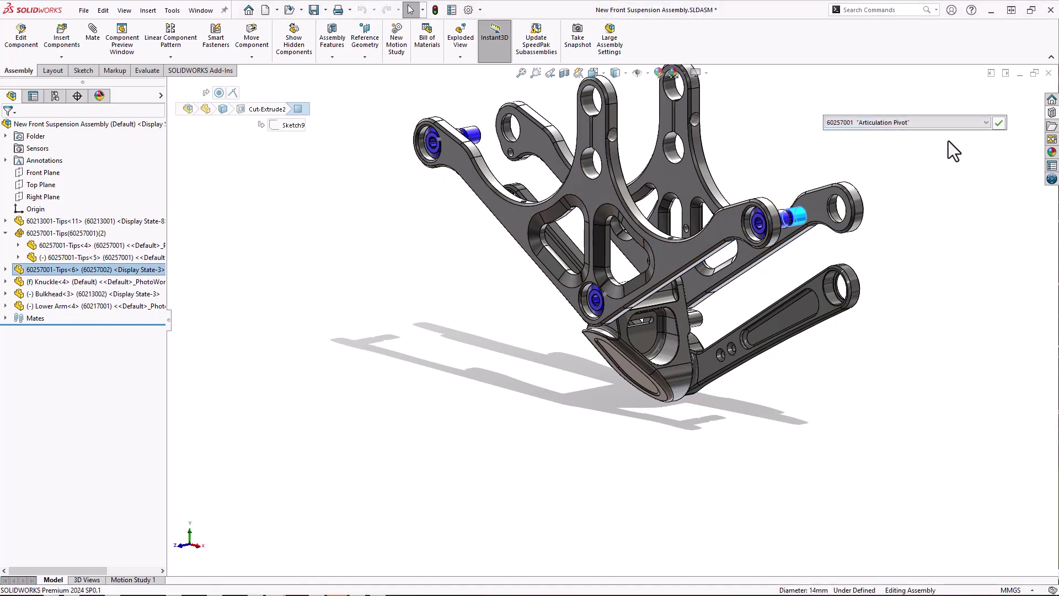
click(999, 125)
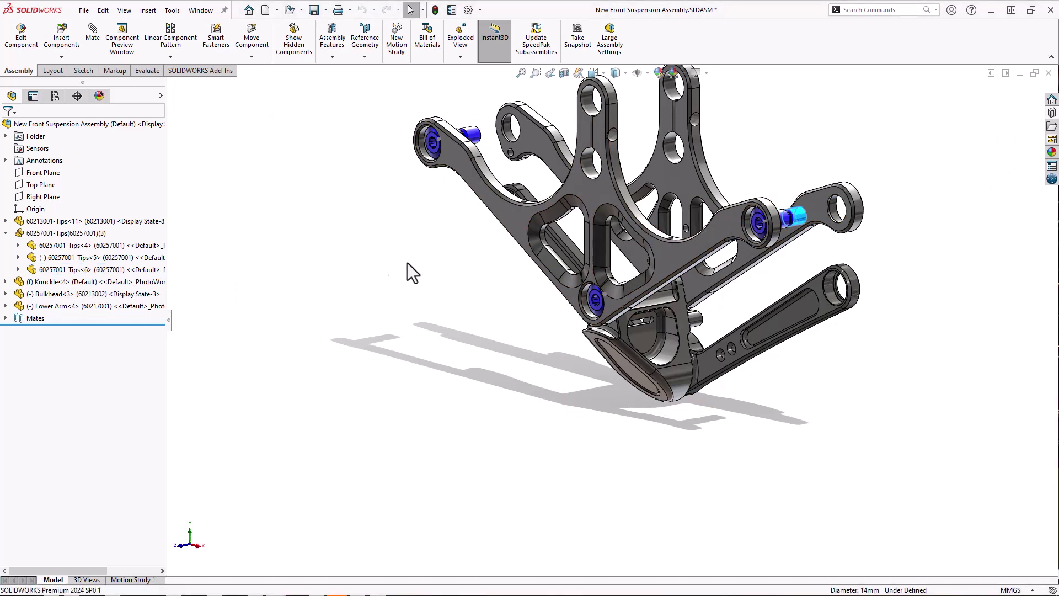
click(6, 233)
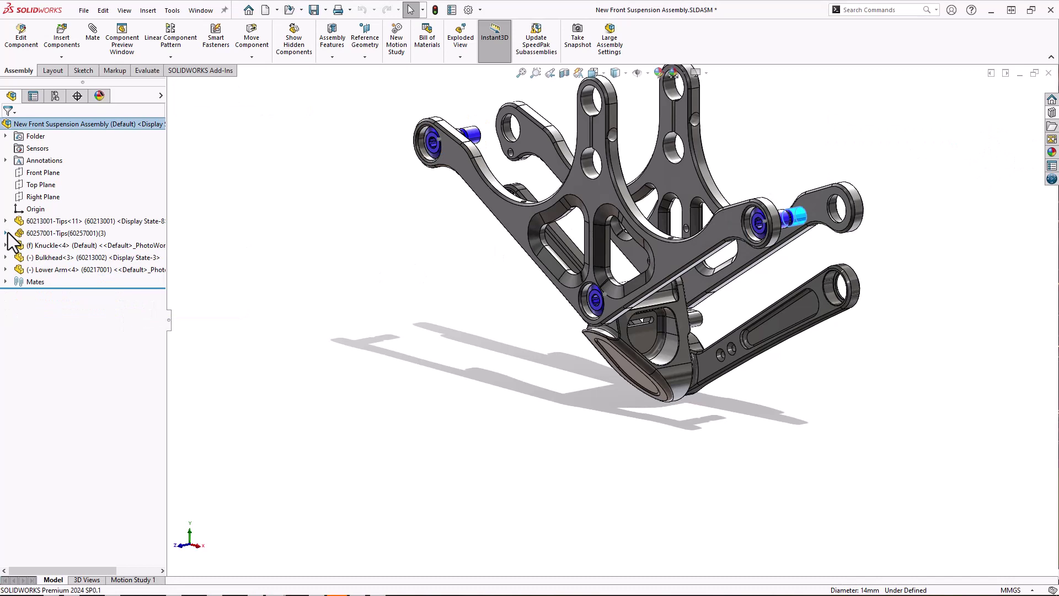
Tile beside 40099001-Tips and drag its Double Pin into the suspension assembly, flipping alignment
click(1035, 72)
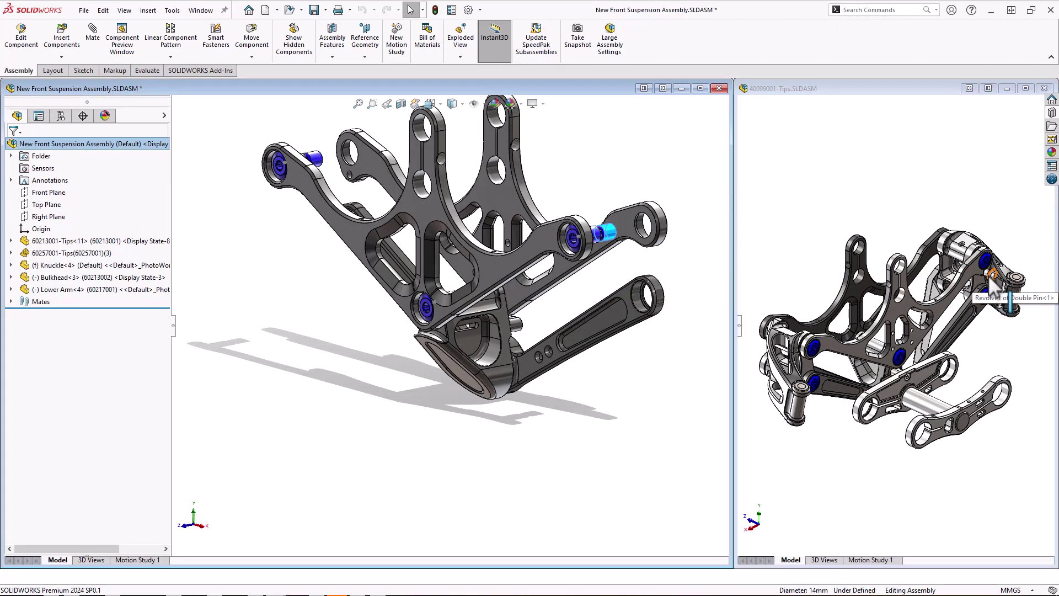
drag(993, 287, 608, 420)
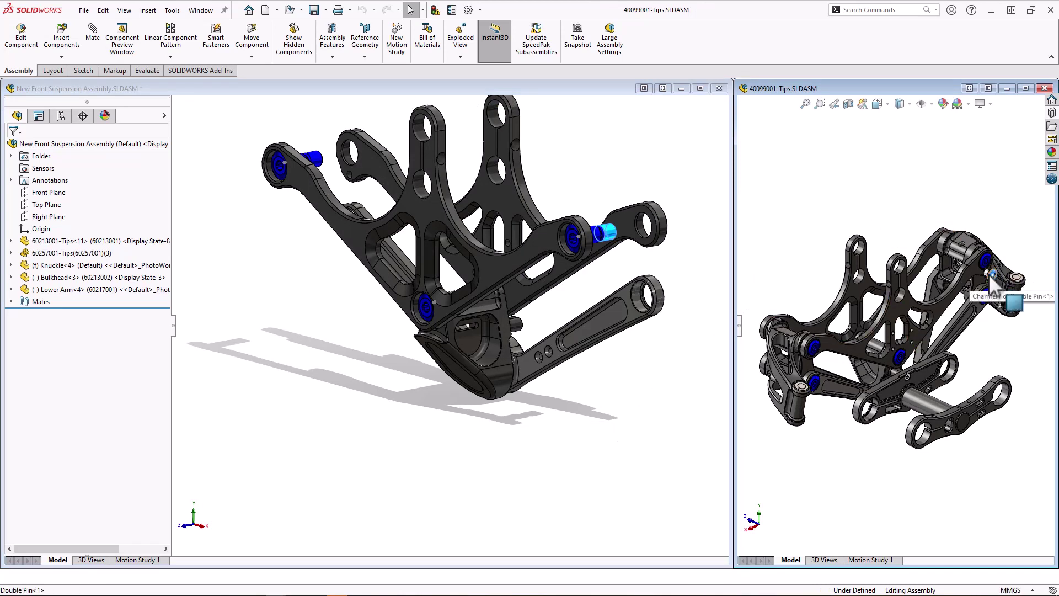
mouse_move(1005, 291)
mouse_down()
mouse_move(656, 337)
mouse_move(644, 359)
mouse_move(636, 297)
mouse_move(539, 422)
mouse_move(510, 433)
mouse_up()
key(Tab)
key(Tab)
key(Tab)
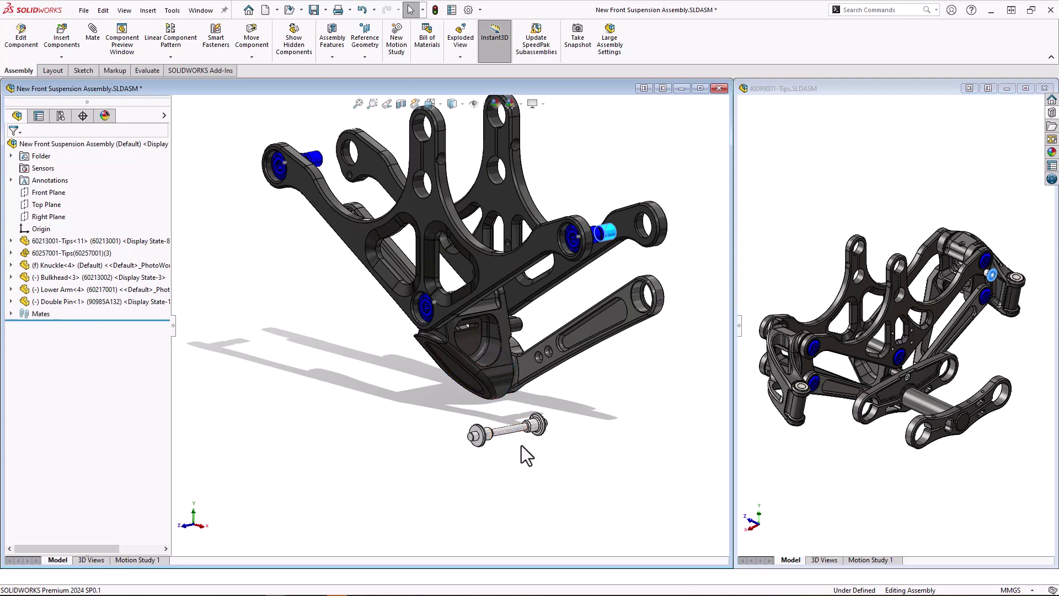
Mate the Double Pin into the knuckle hole face
click(515, 435)
scroll(485, 329, down, 5)
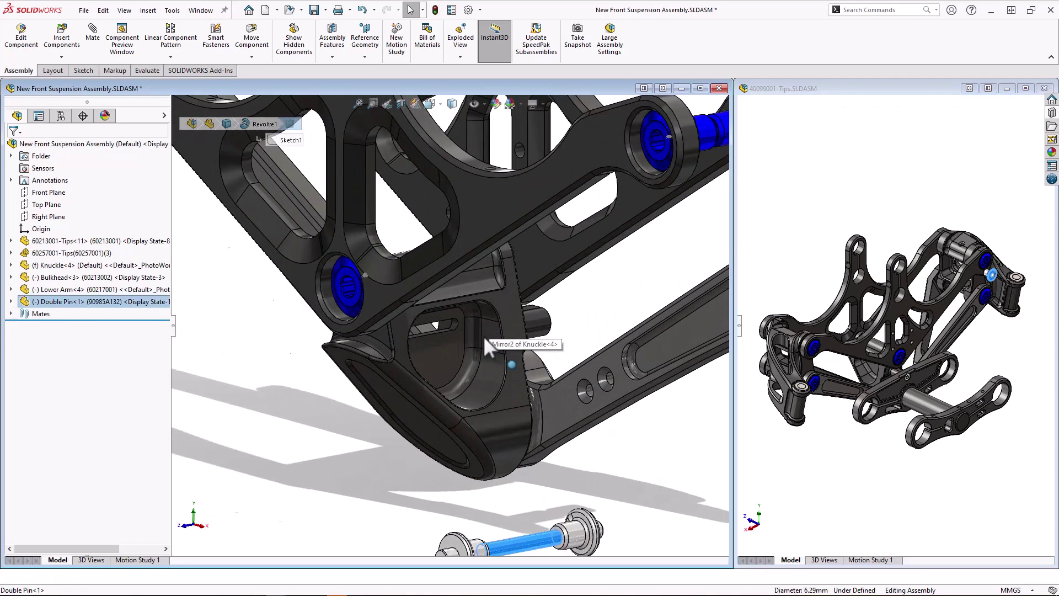
ctrl+click(446, 319)
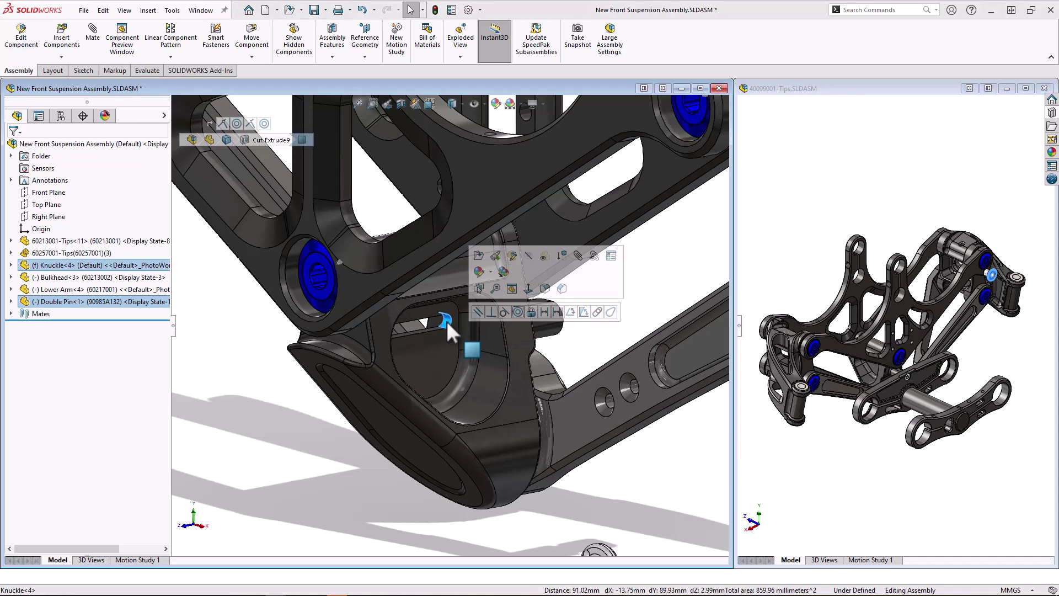
click(597, 312)
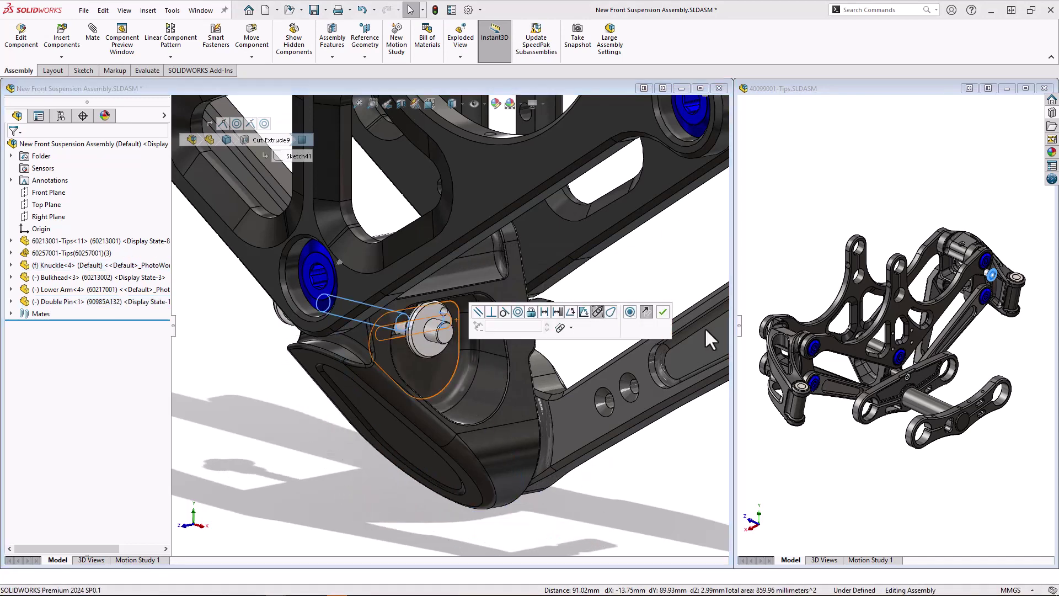
click(662, 312)
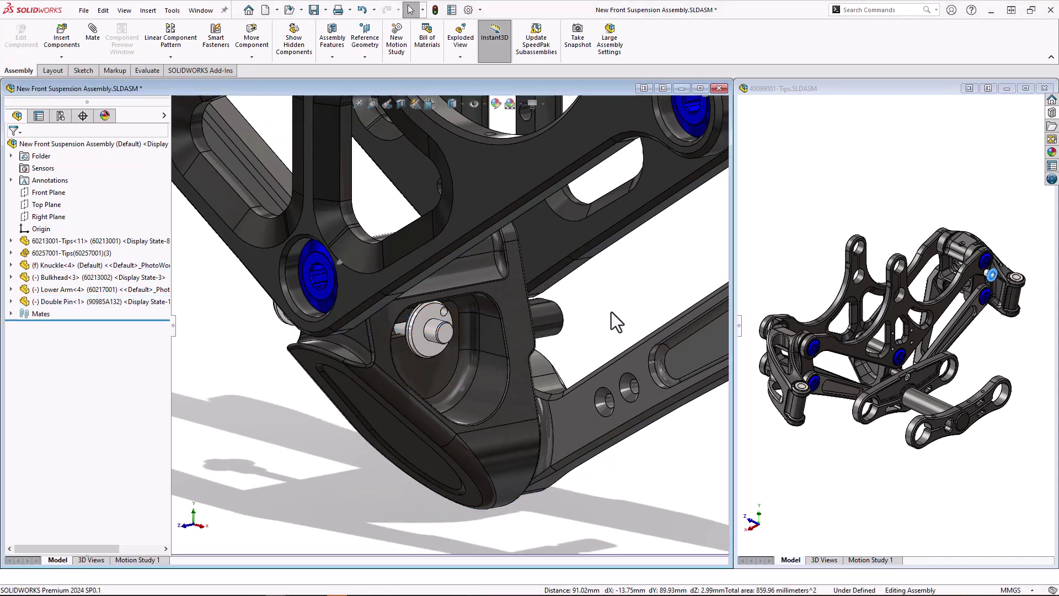
Slide the Double Pin along its axis and zoom to fit the suspension
click(80, 302)
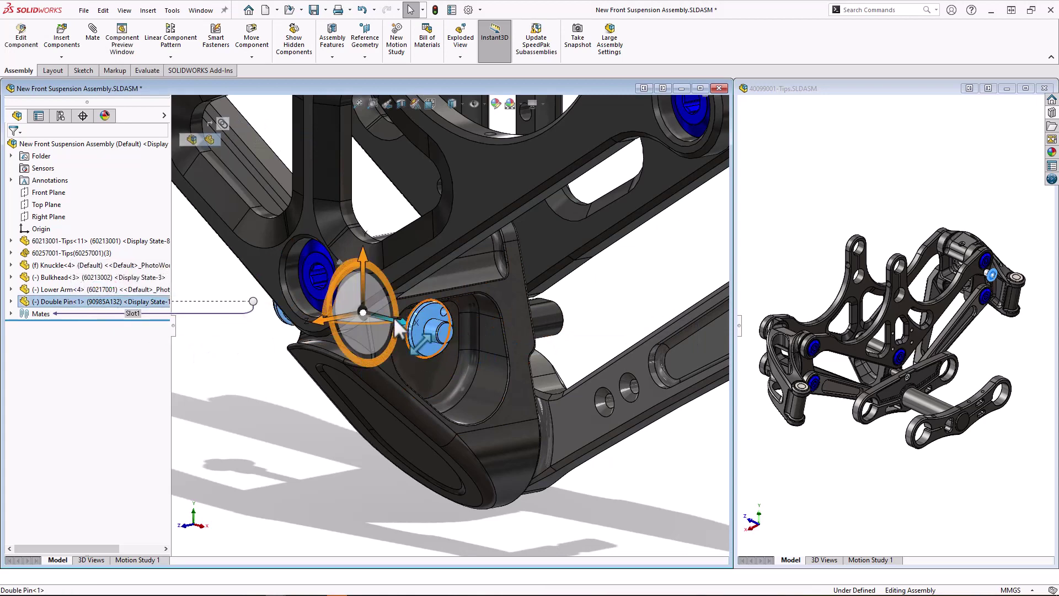
drag(405, 321, 469, 259)
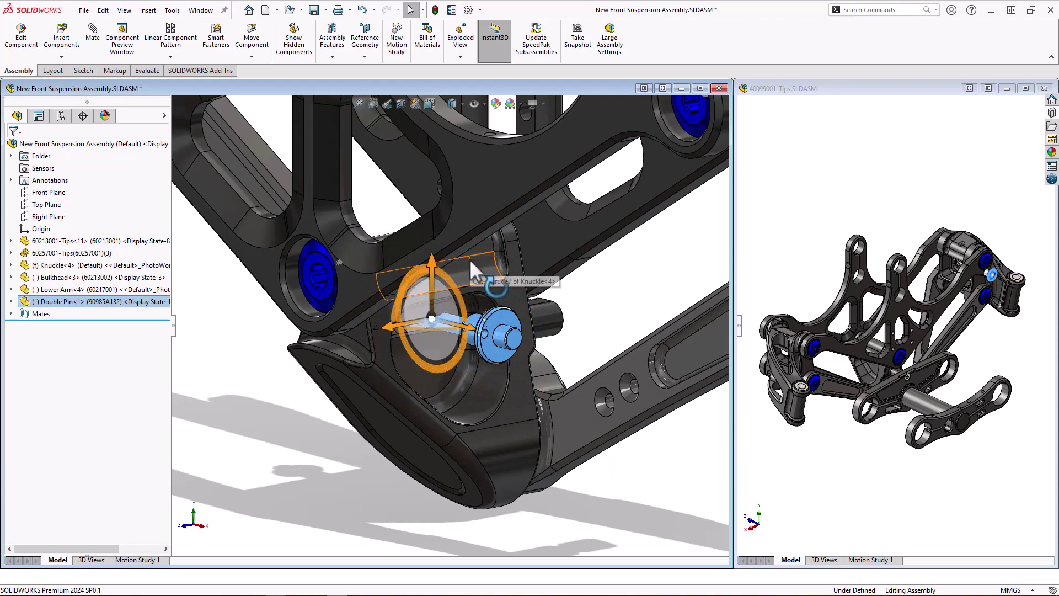
key(ctrl+shift+z)
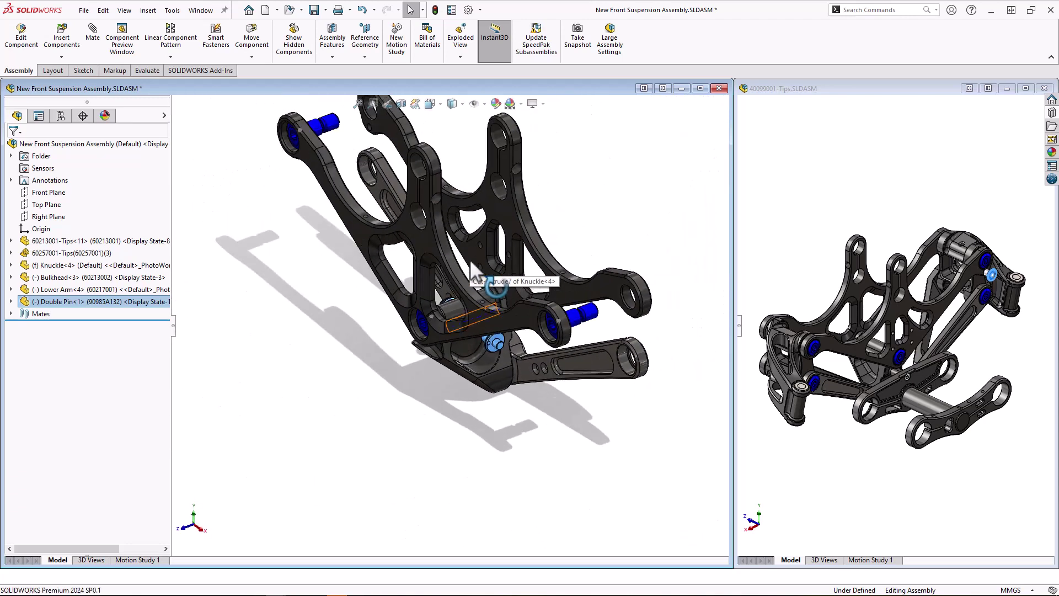
Show component descriptions instead of configuration names, hiding single configuration and display state names
right_click(96, 147)
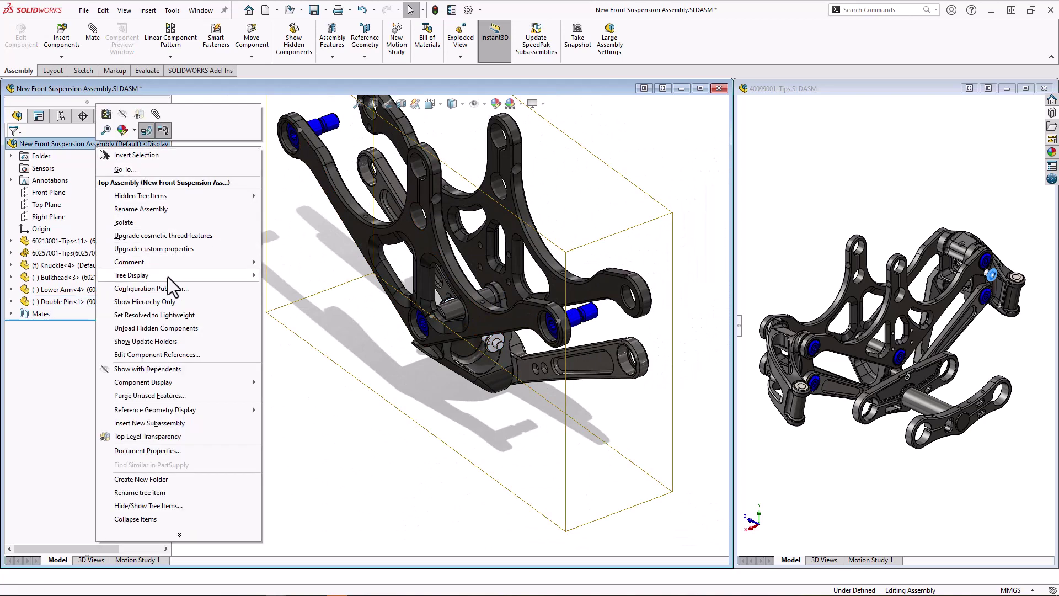
mouse_move(167, 277)
click(332, 302)
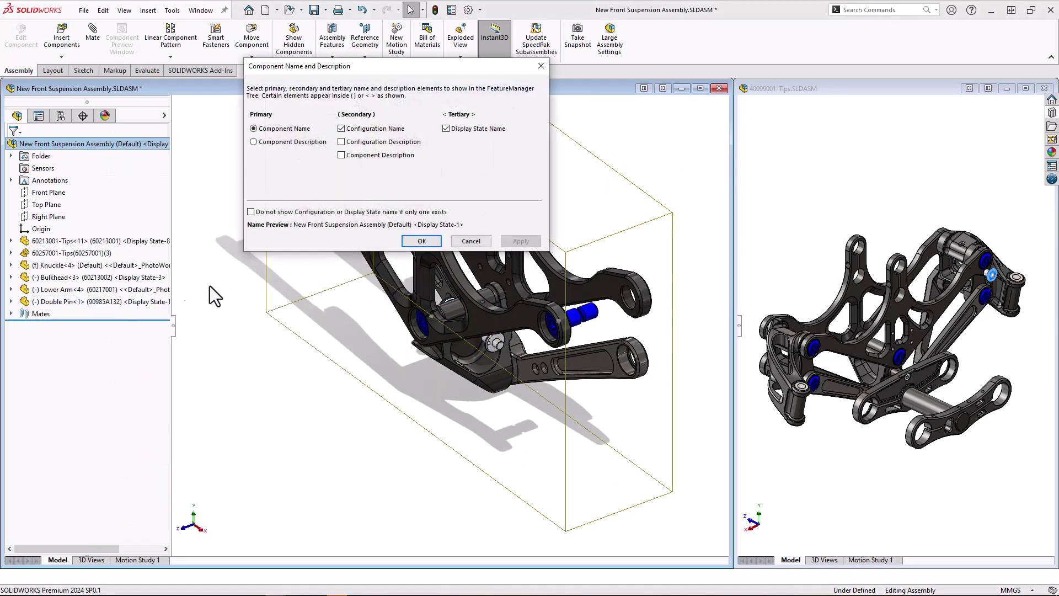
click(341, 130)
click(341, 156)
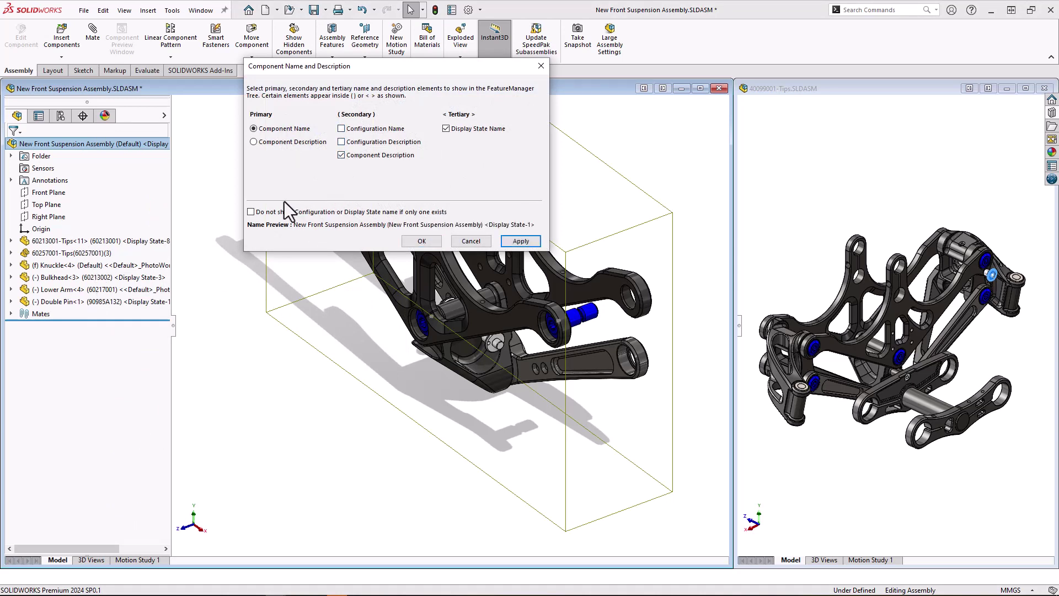
click(251, 212)
click(516, 241)
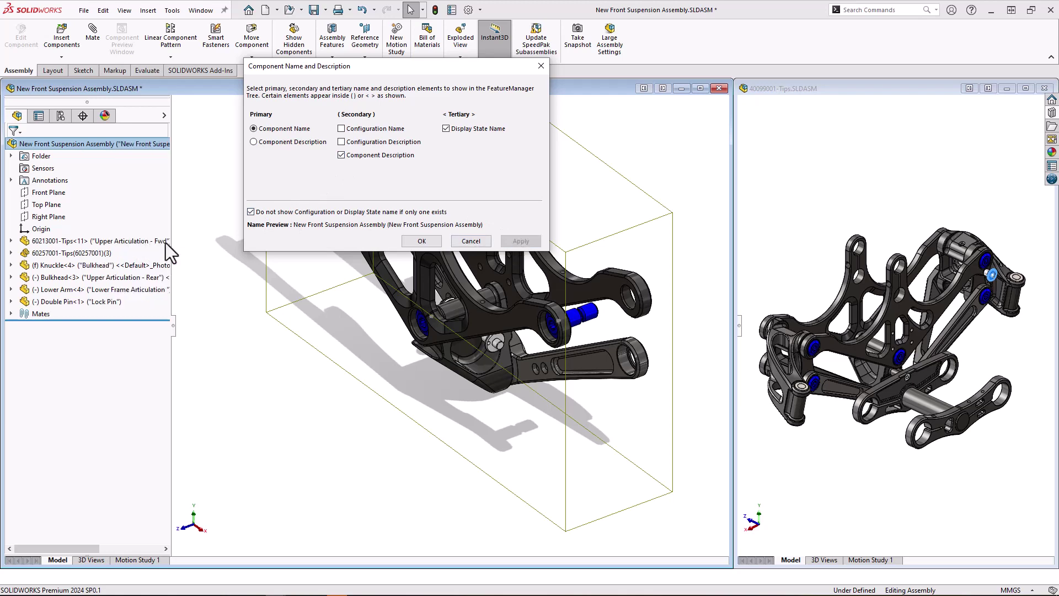
click(406, 241)
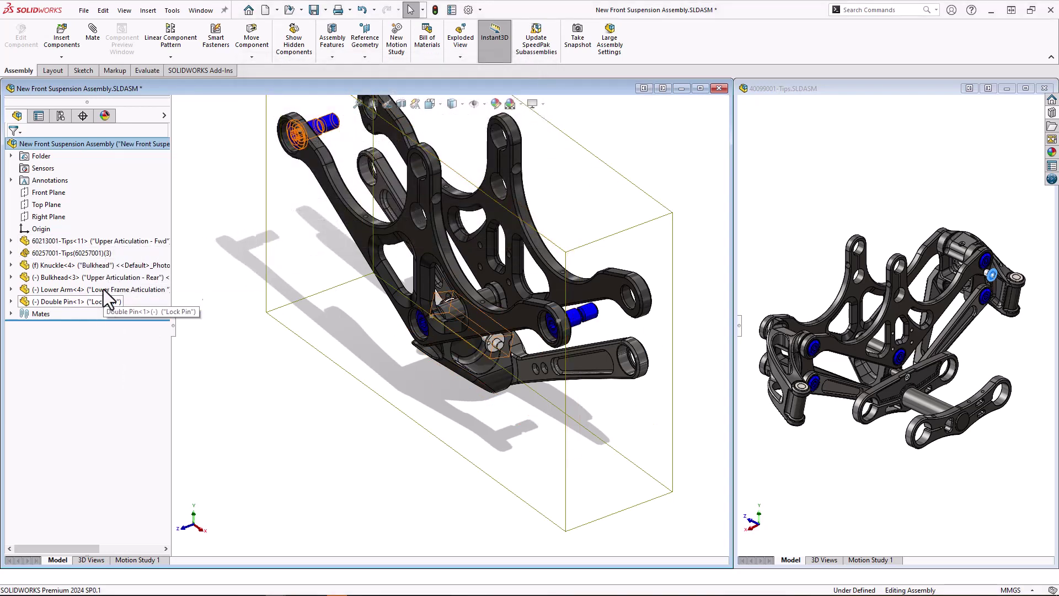
click(123, 130)
Make the filtered Upper Articulation - Fwd independent, saved as Front Bulkhead in Assembly Tips
text(Fwd)
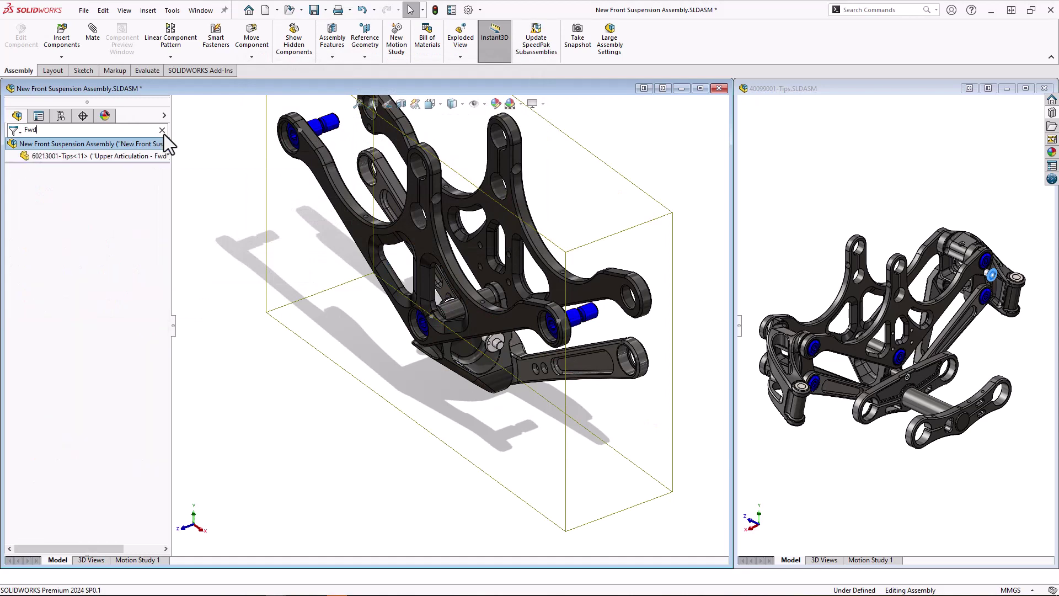
click(131, 157)
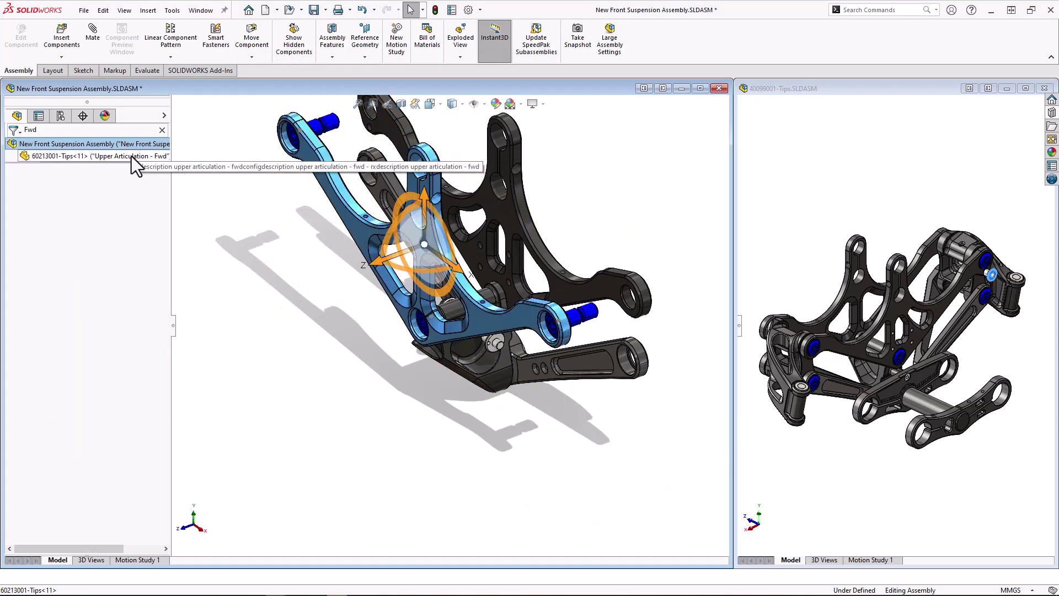
right_click(132, 156)
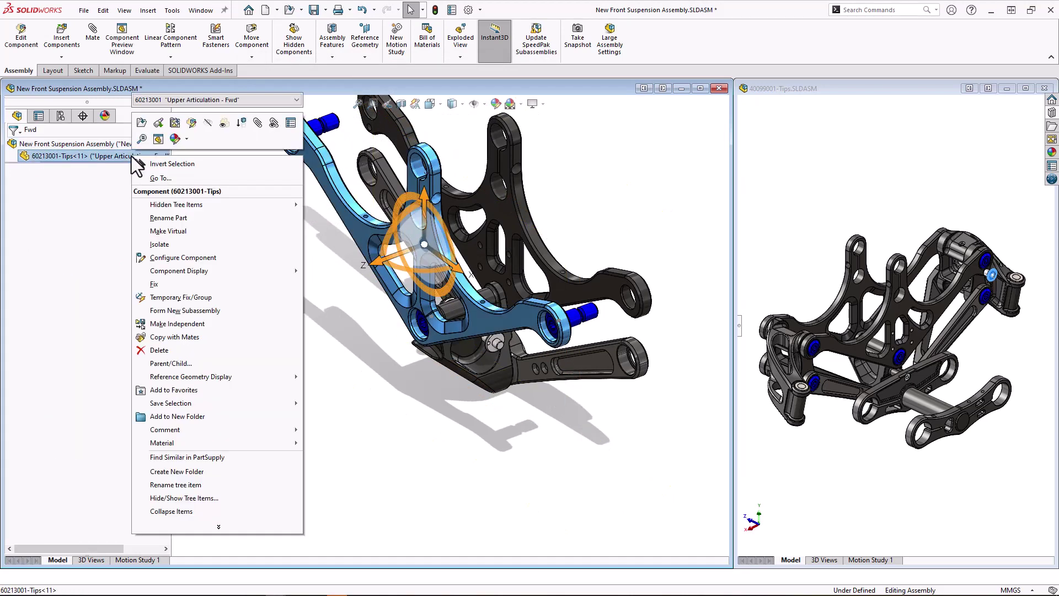
click(200, 325)
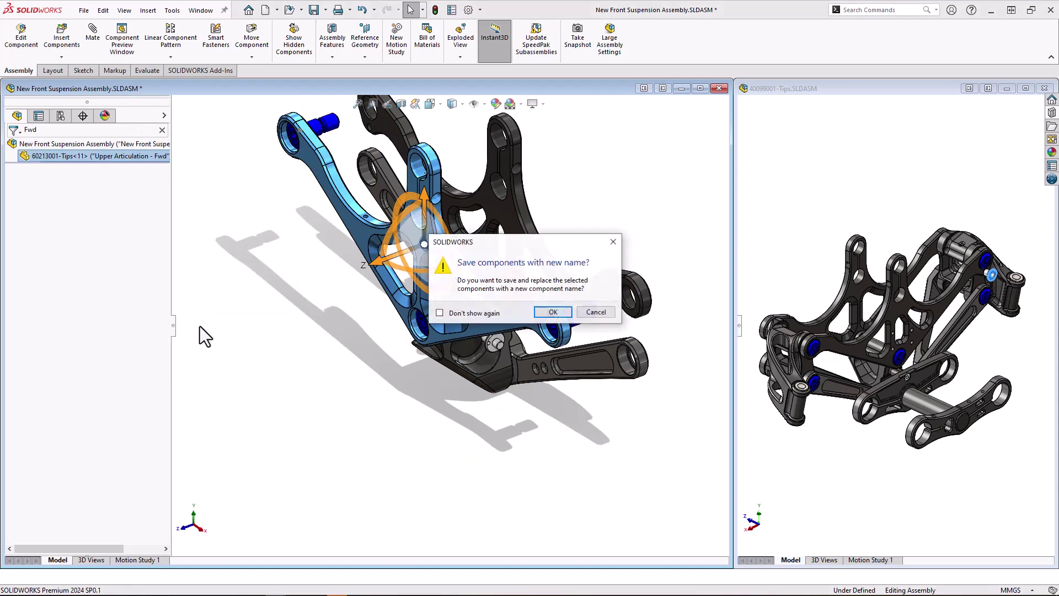
click(554, 312)
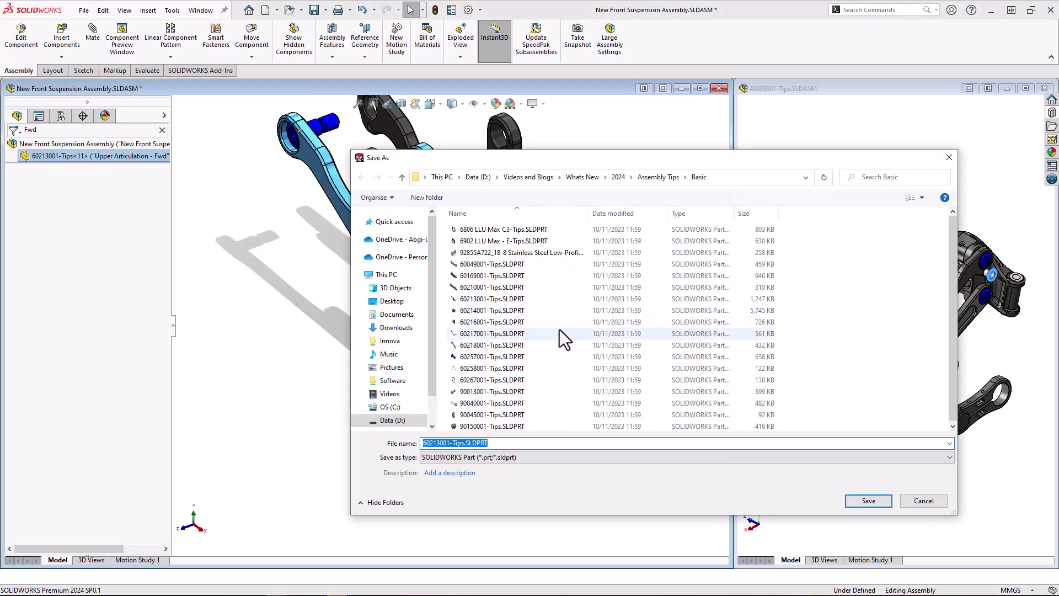
click(653, 176)
text(Front Bulkhead)
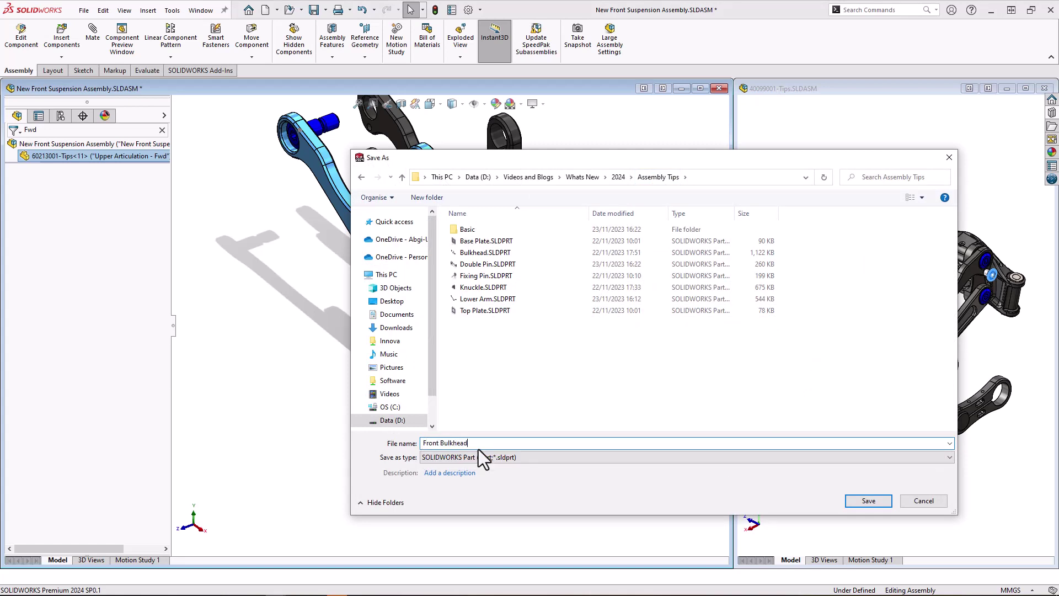
click(877, 505)
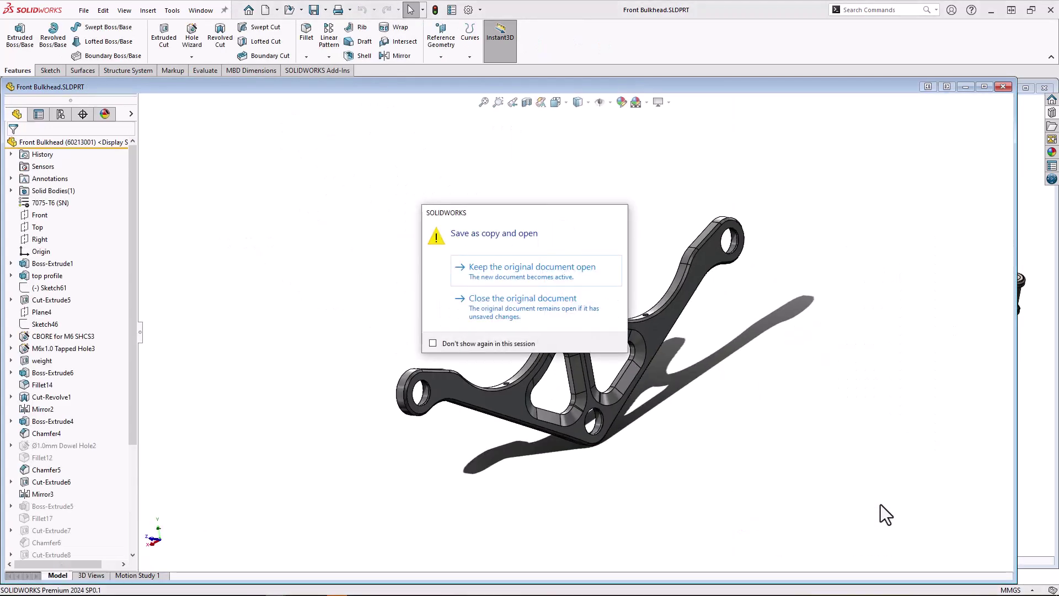
Keep the assembly open, close the Front Bulkhead part and clear the tree filter
click(541, 269)
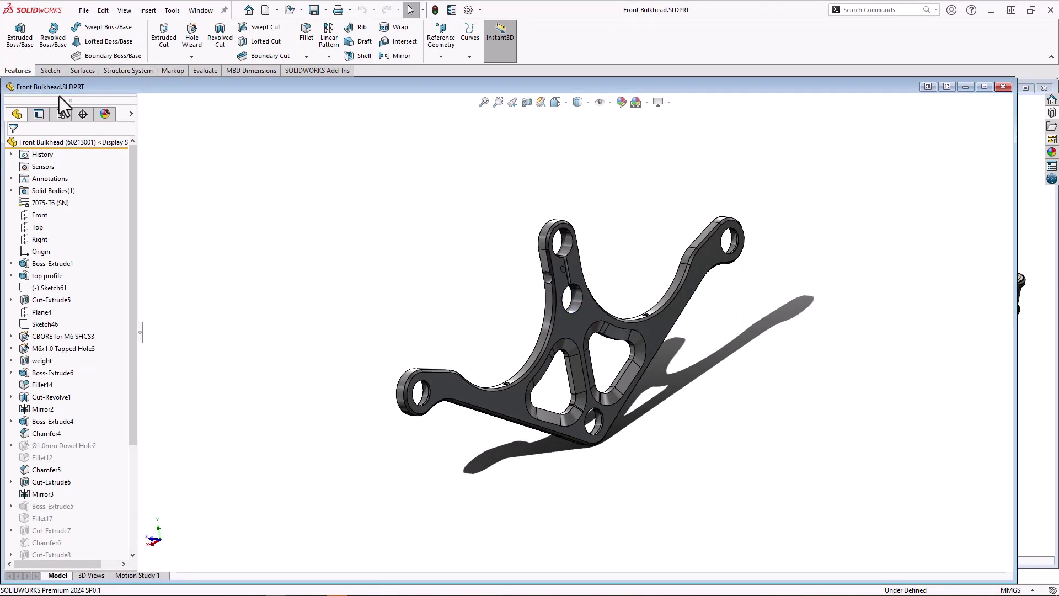
click(1004, 86)
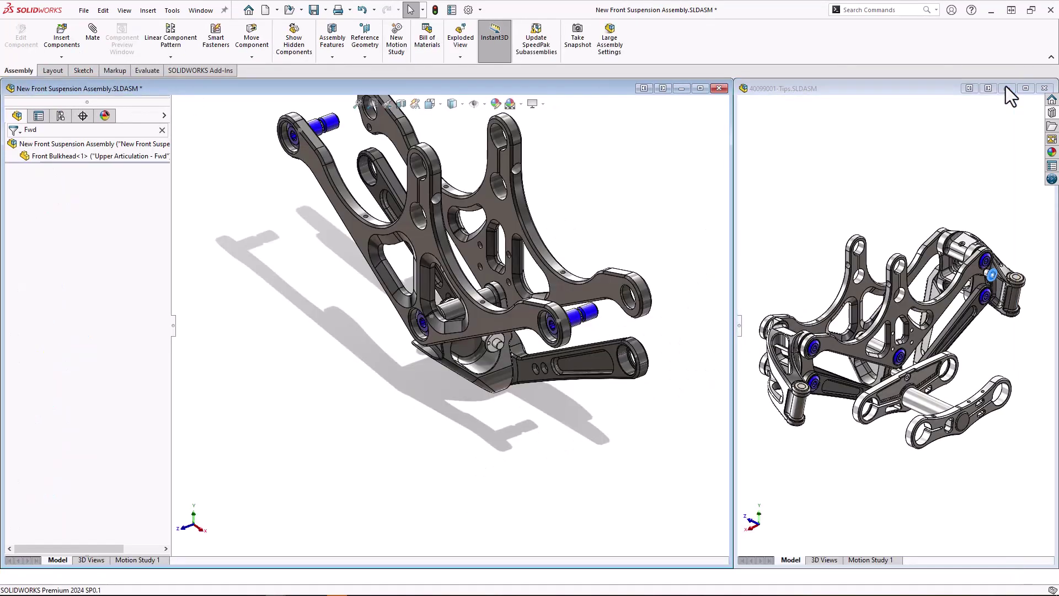
click(161, 130)
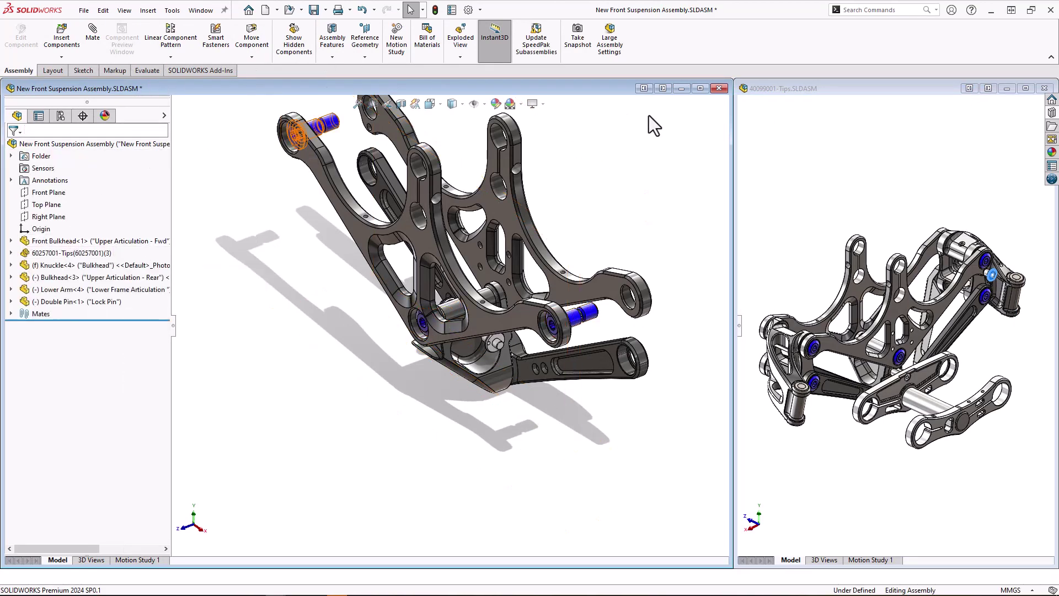
Create an exploded view of all components with an auto-spaced Chain1 explode step
key(ctrl+a)
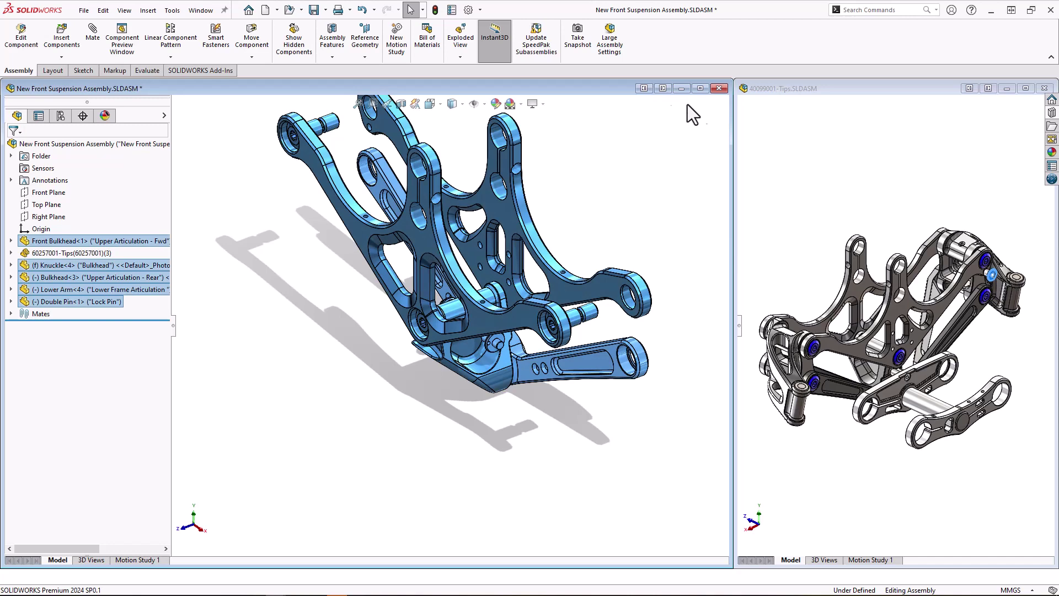
click(153, 13)
click(167, 124)
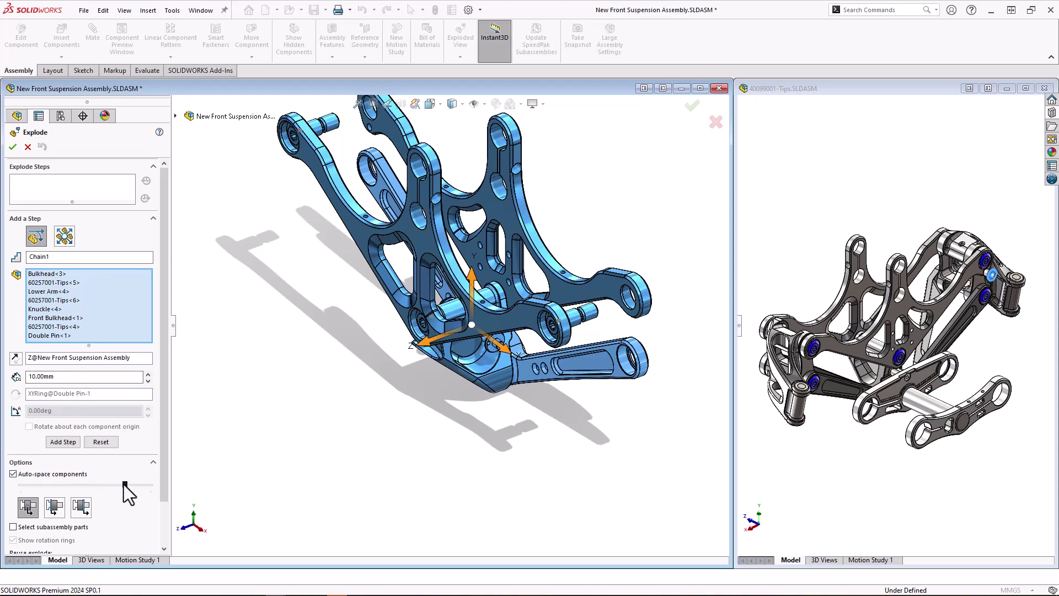
drag(109, 485, 125, 484)
click(71, 441)
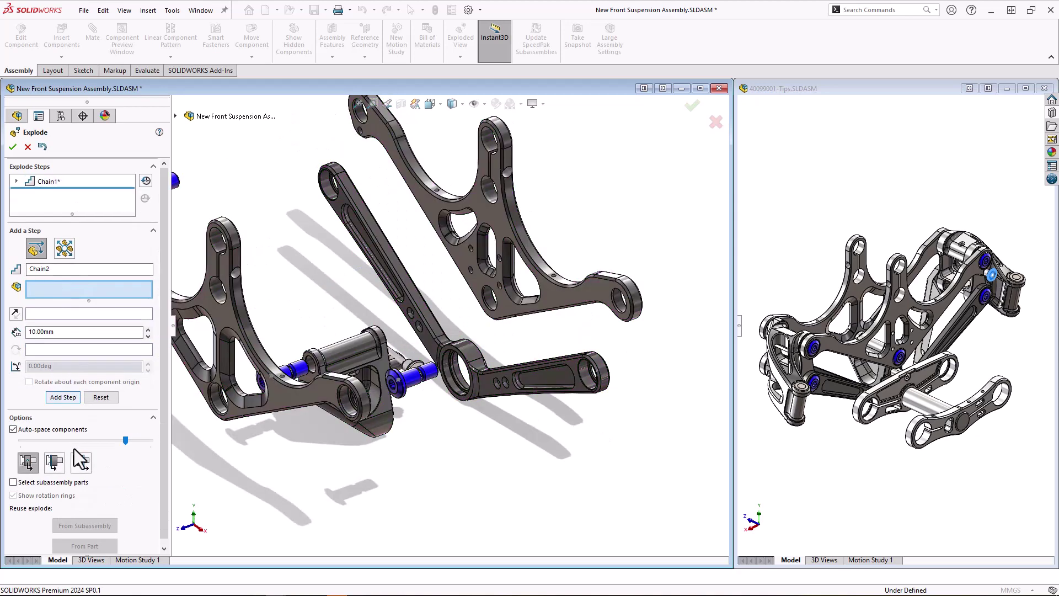
mouse_move(126, 439)
mouse_down()
mouse_move(24, 449)
mouse_move(153, 438)
mouse_move(130, 440)
mouse_up()
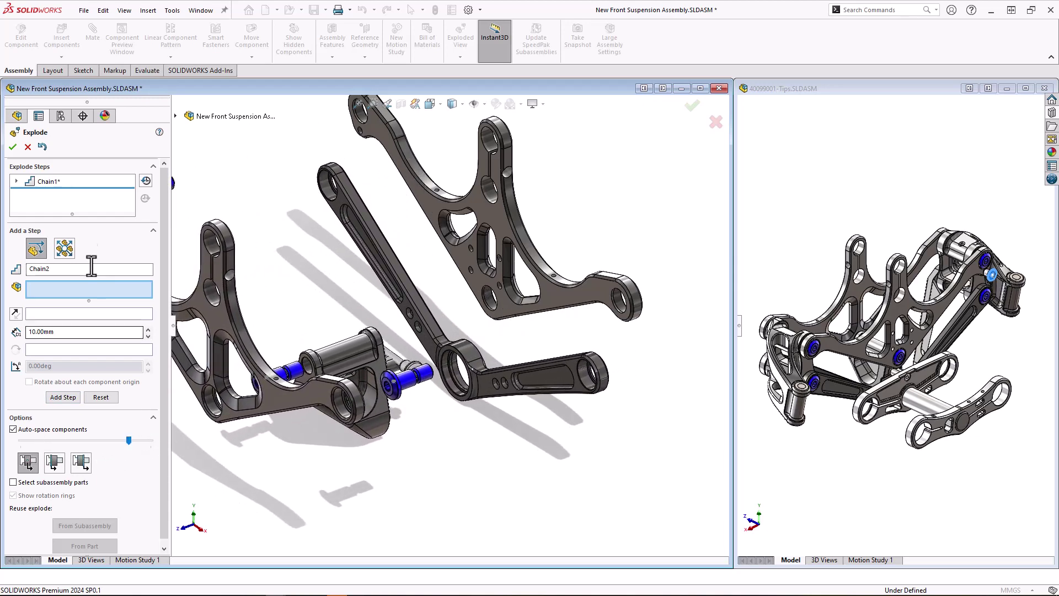
click(13, 147)
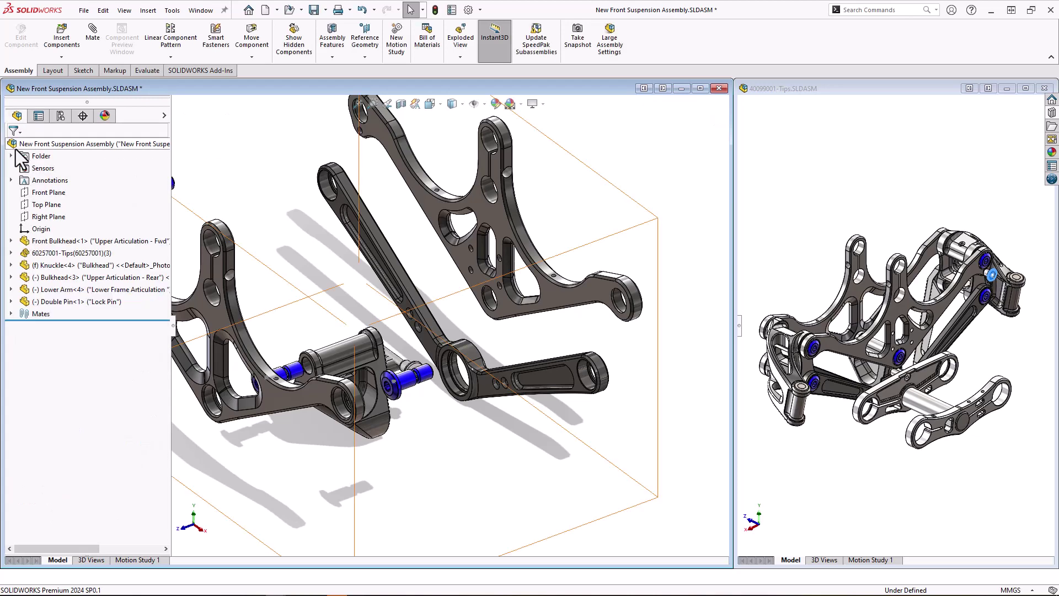
right_click(257, 213)
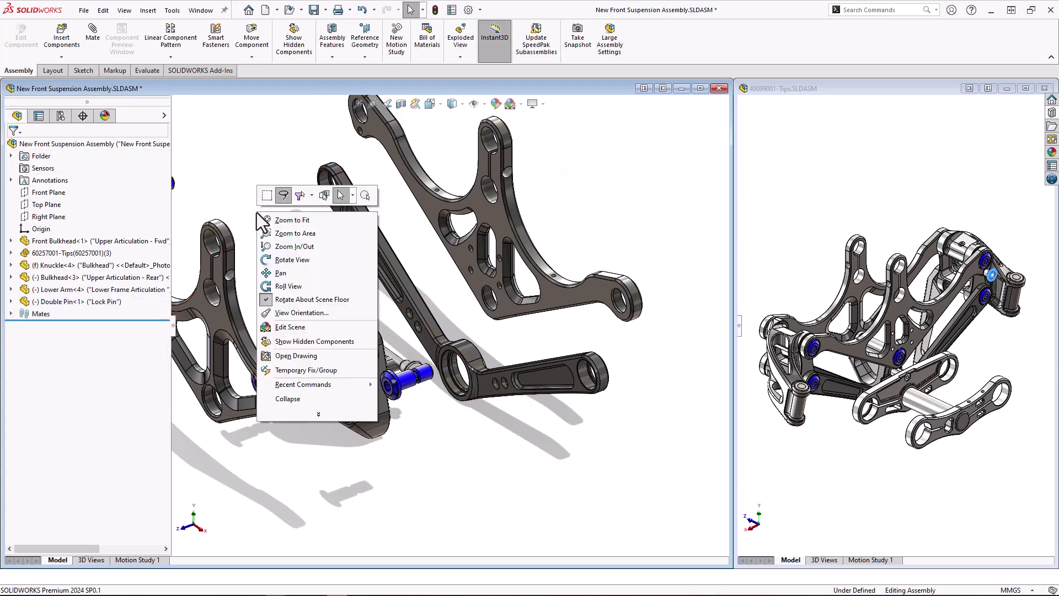
Collapse the assembly, bring in the Kingpin, and Profile Center mate its end face to the Knuckle bore
click(295, 399)
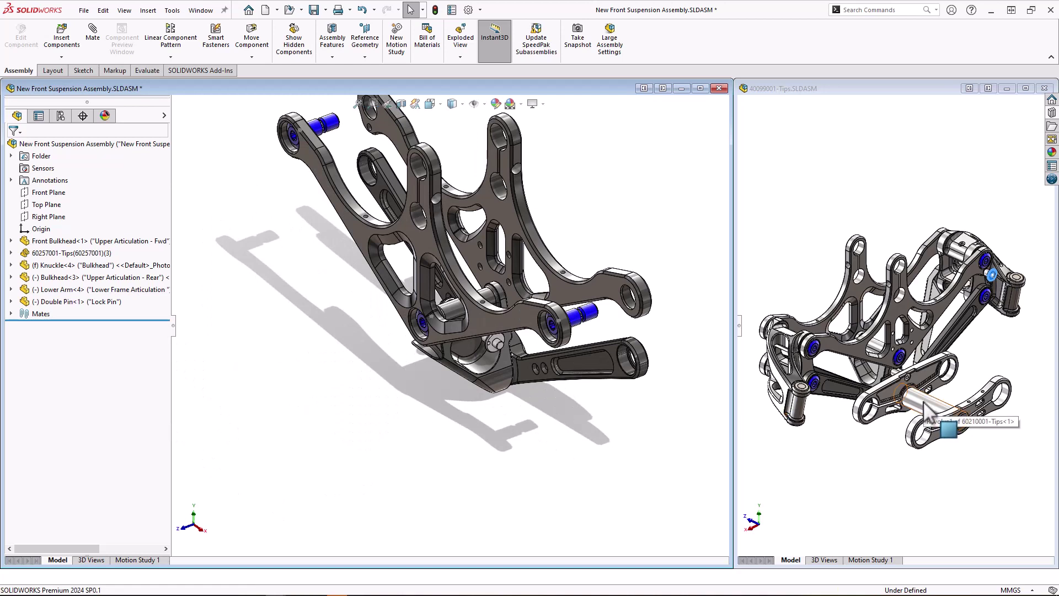
drag(920, 409, 642, 413)
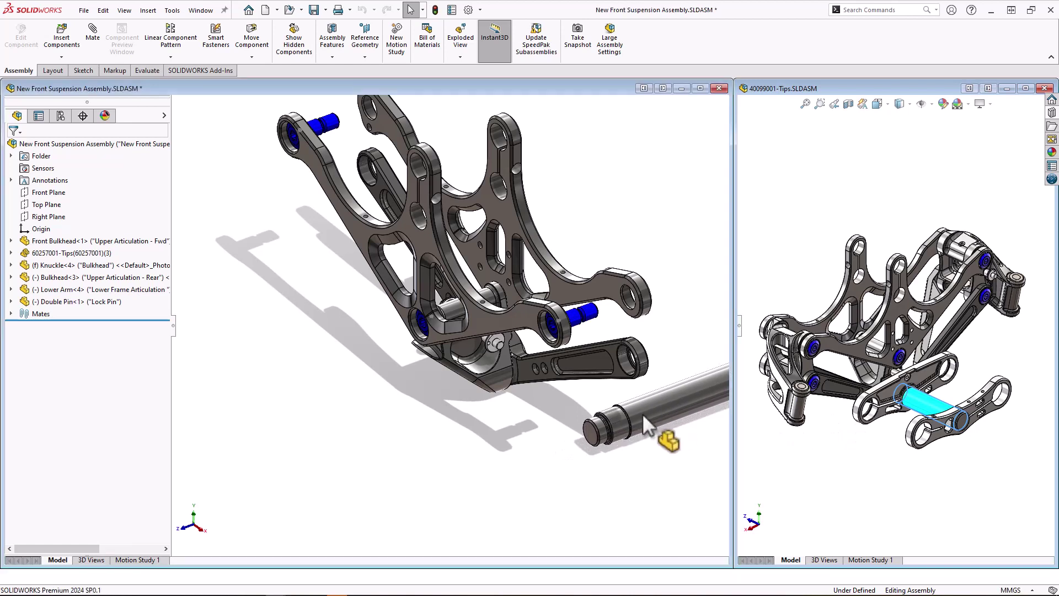
click(595, 432)
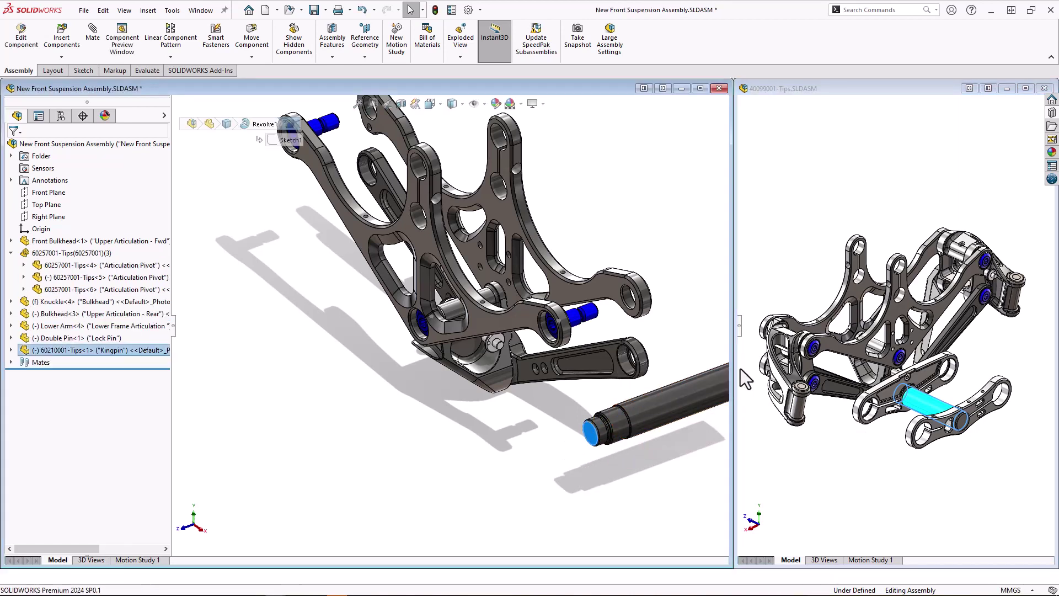
click(601, 435)
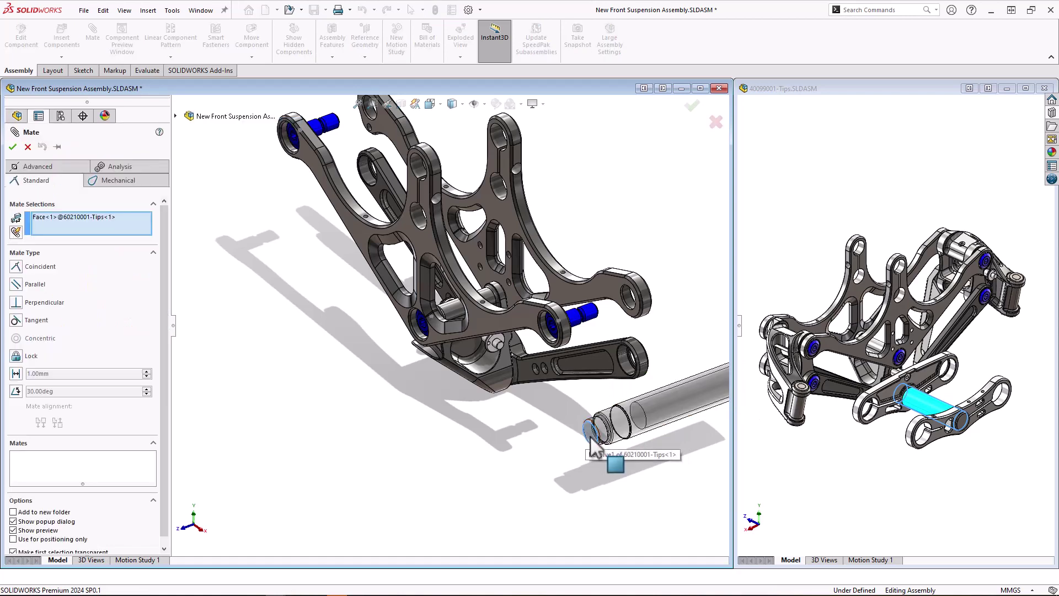
click(62, 167)
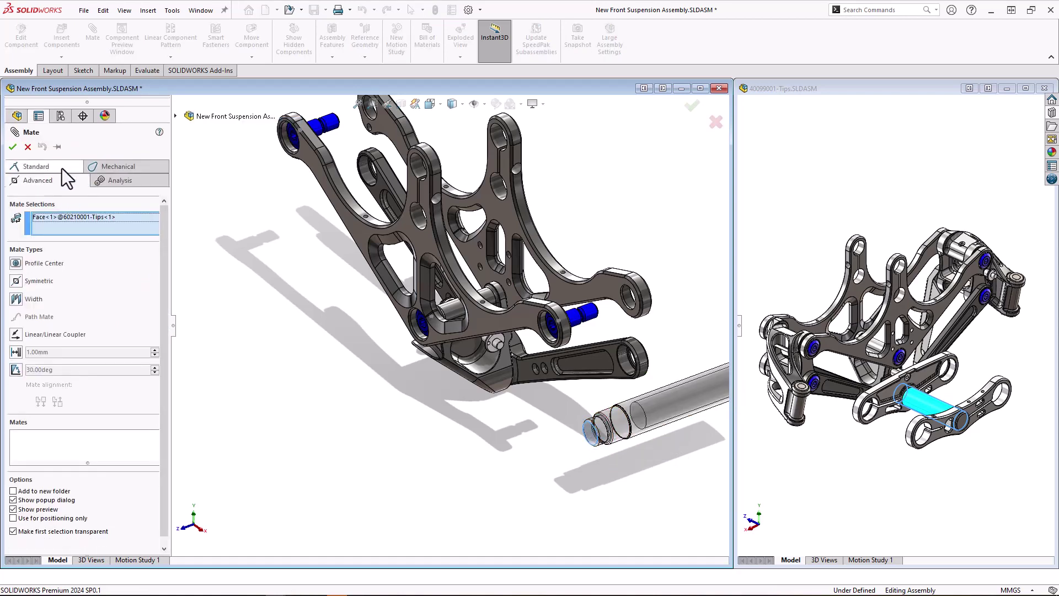
click(20, 263)
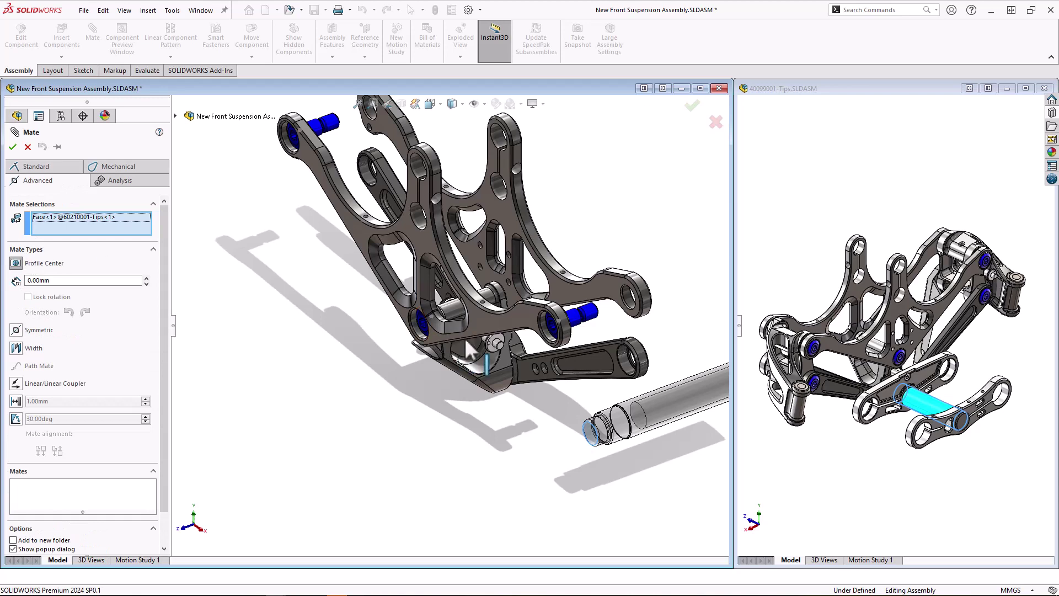
scroll(504, 355, down, 2)
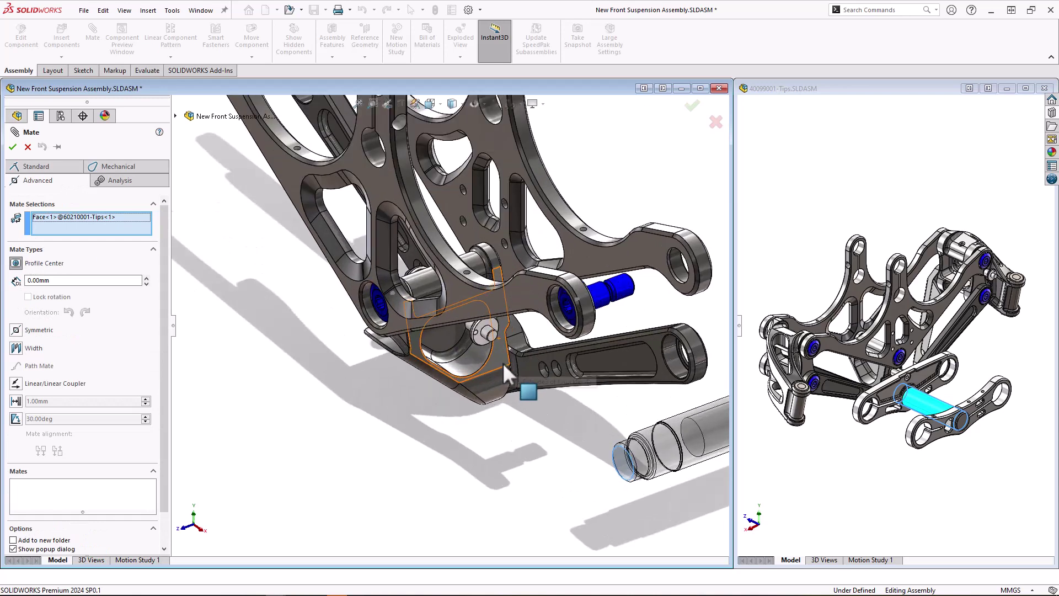
click(471, 365)
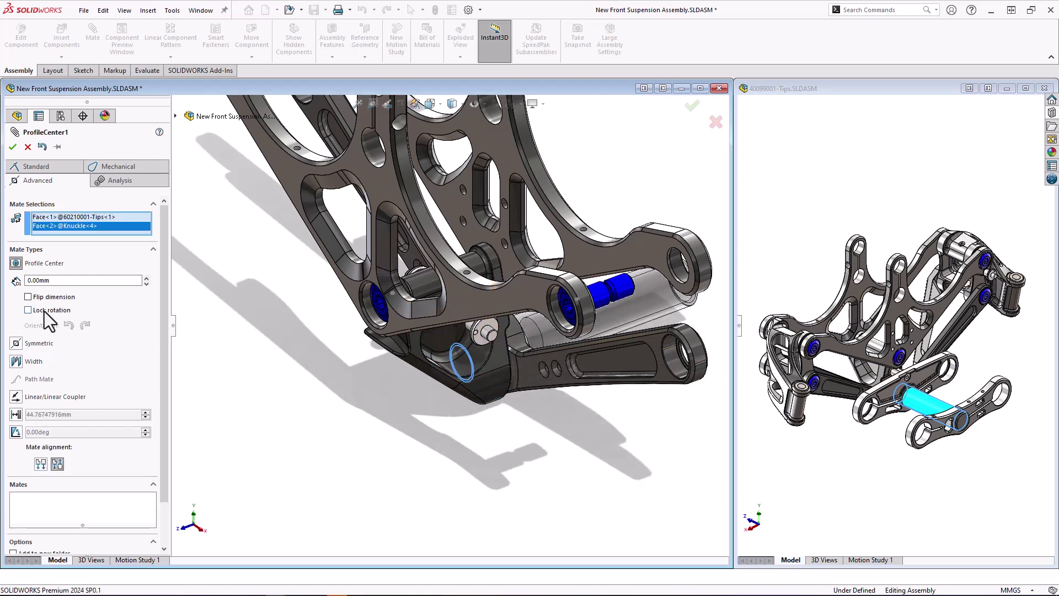
click(12, 148)
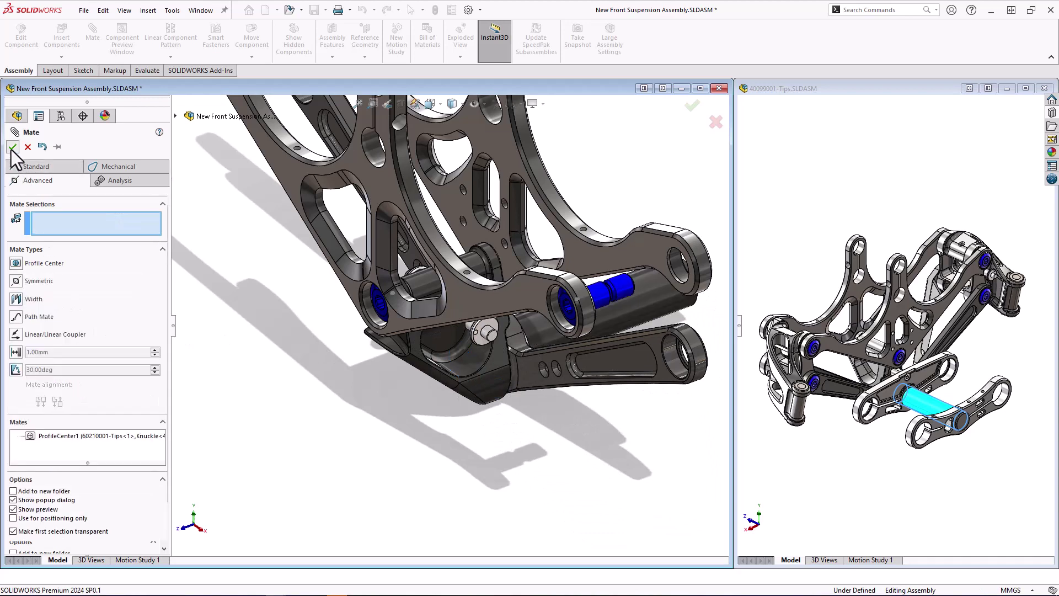
click(12, 147)
middle_drag(237, 260, 428, 461)
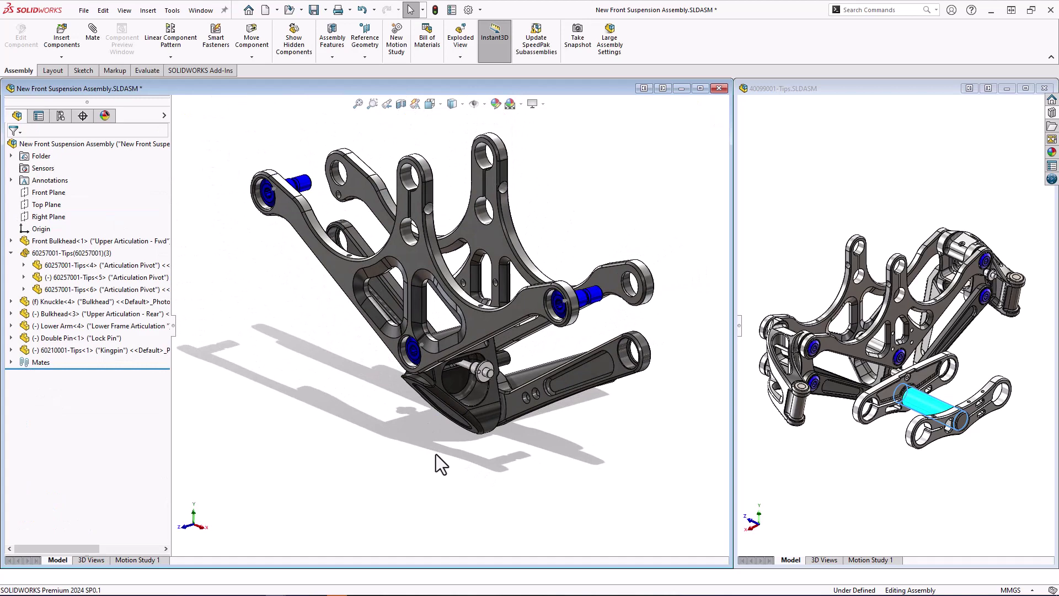
mouse_move(483, 276)
middle_down()
mouse_move(478, 291)
mouse_move(488, 293)
middle_up()
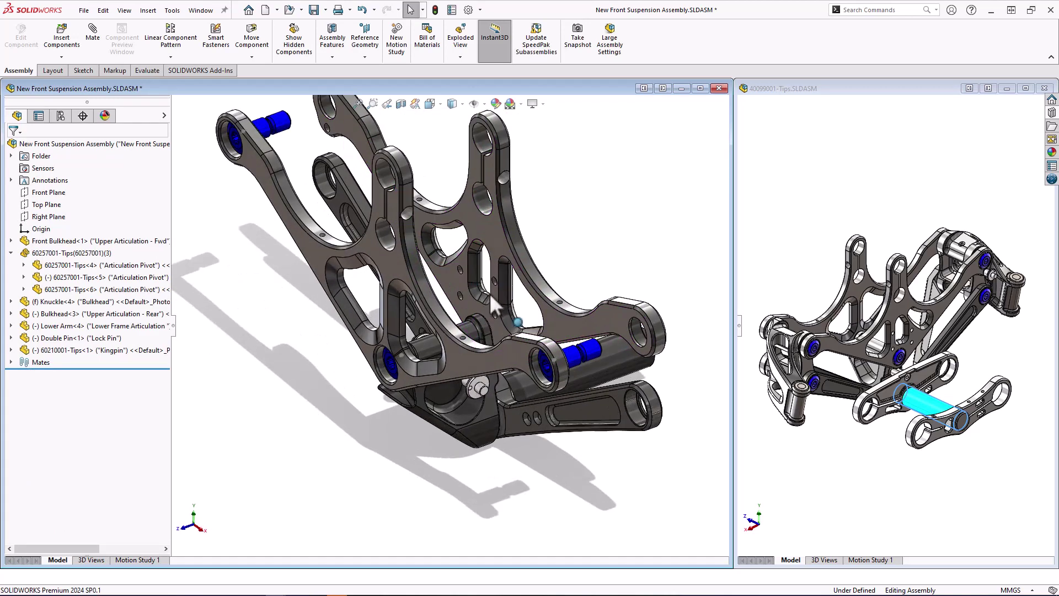
scroll(488, 293, down, 5)
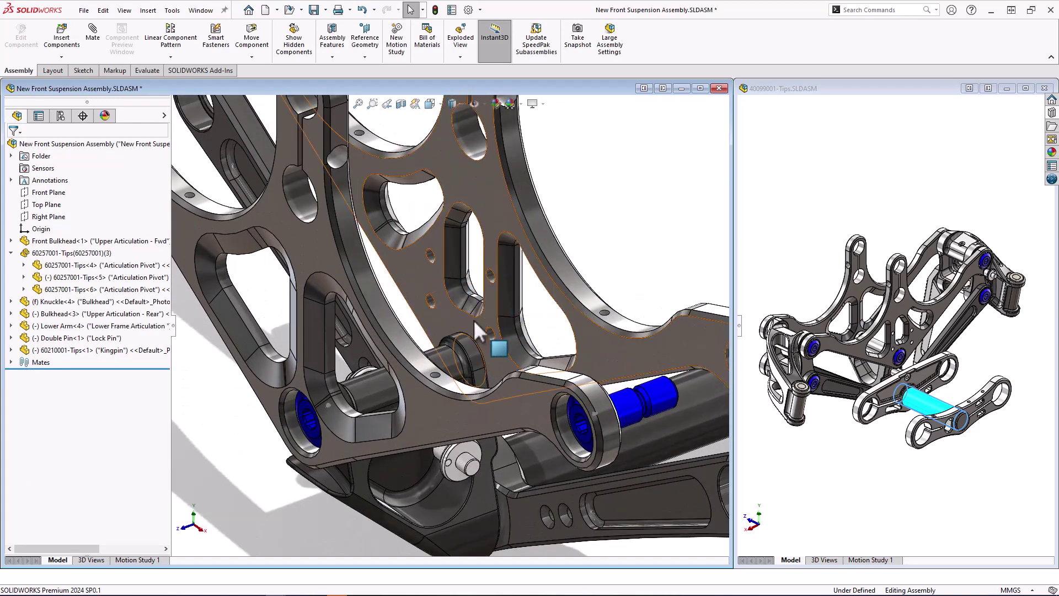
click(221, 36)
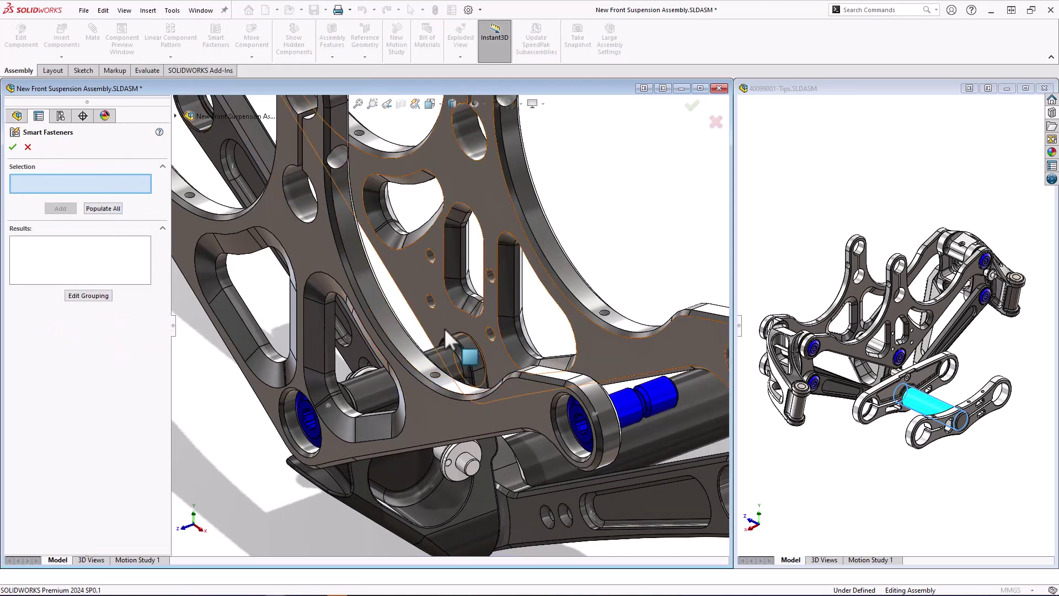
click(491, 332)
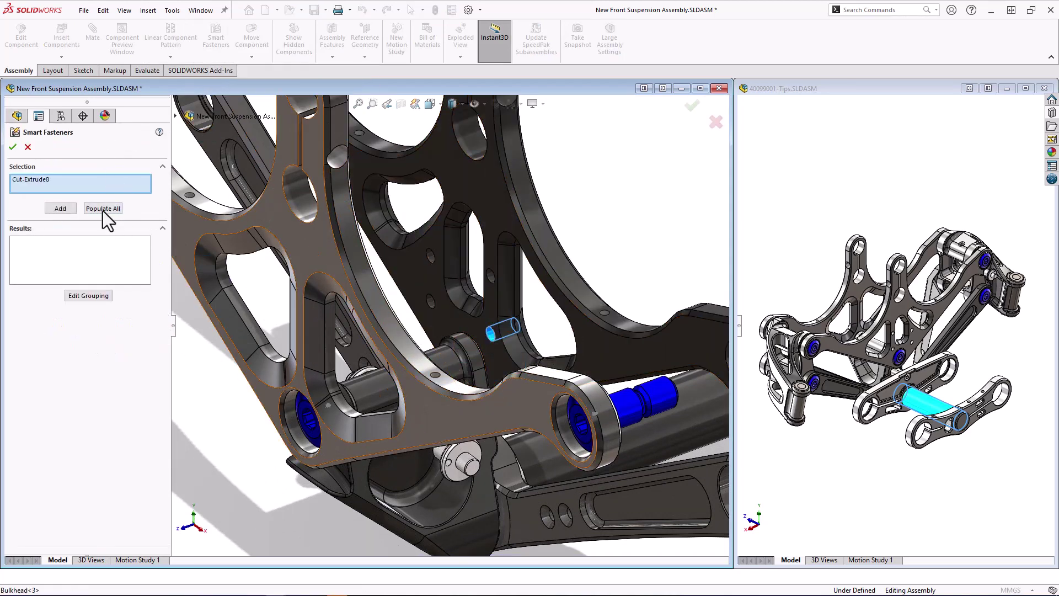
click(65, 206)
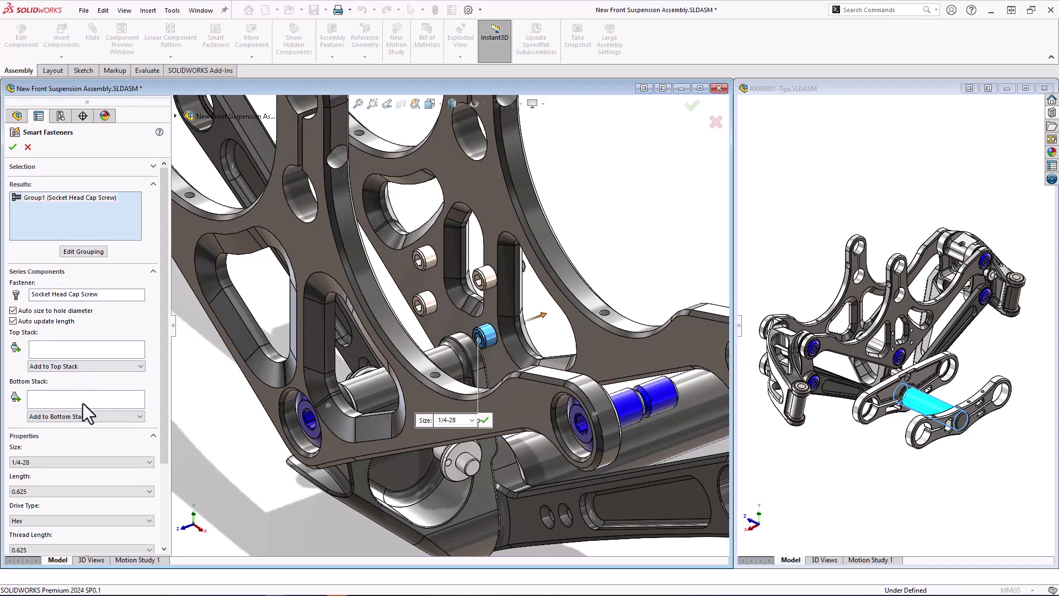
click(28, 147)
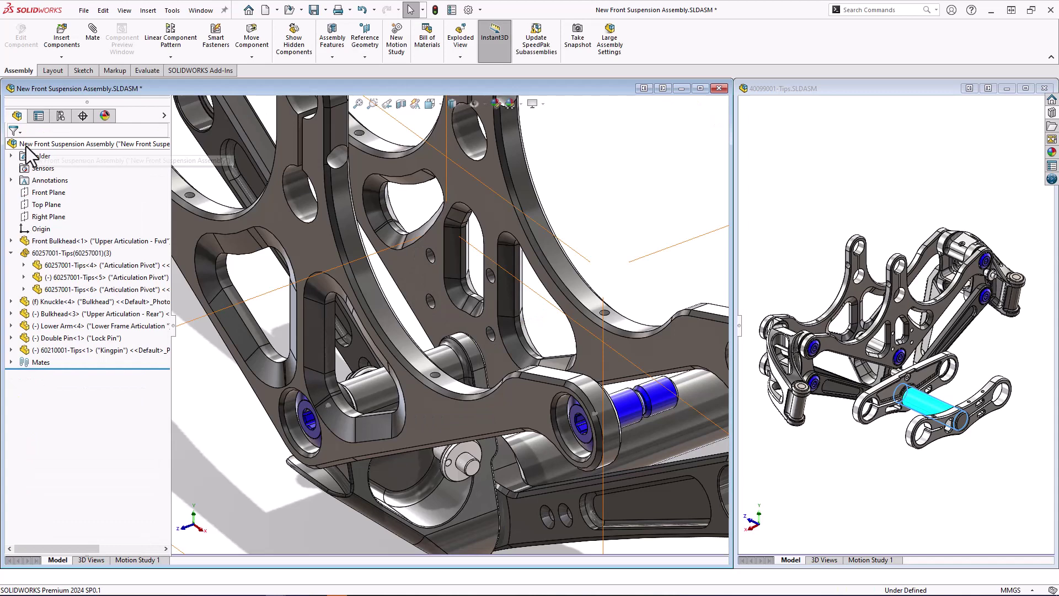
Drop an ISO 4762 M6 x 10 socket head cap screw from the Design Library into a bulkhead hole
click(699, 88)
click(1052, 113)
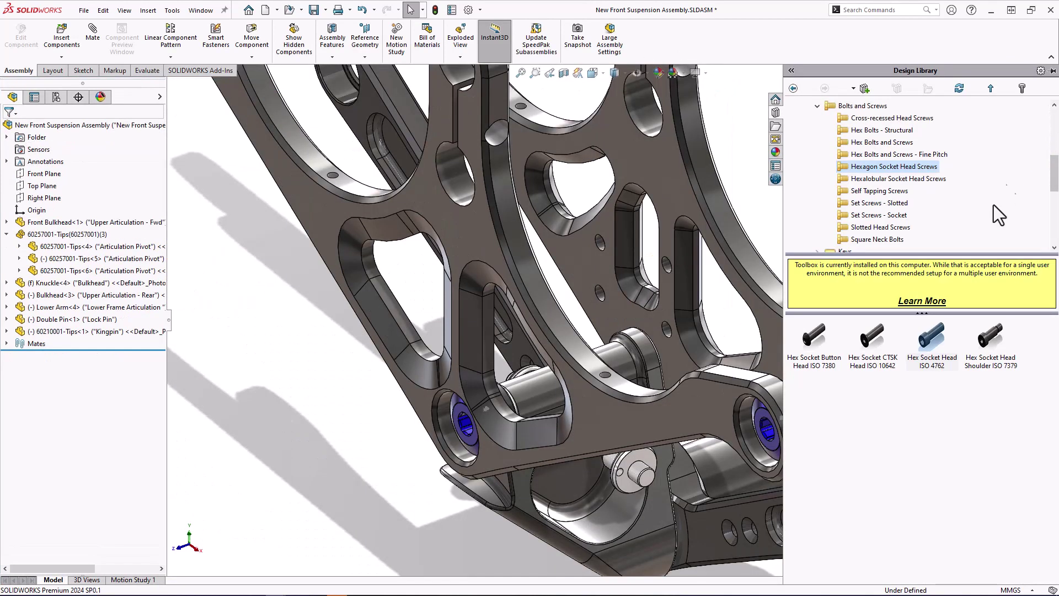
drag(931, 337, 667, 333)
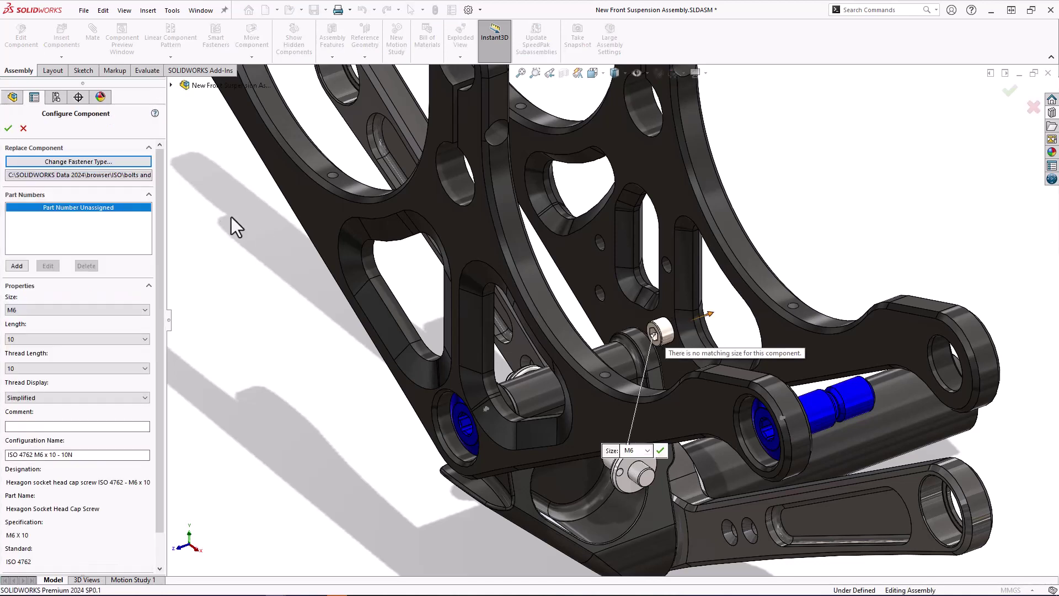
click(8, 129)
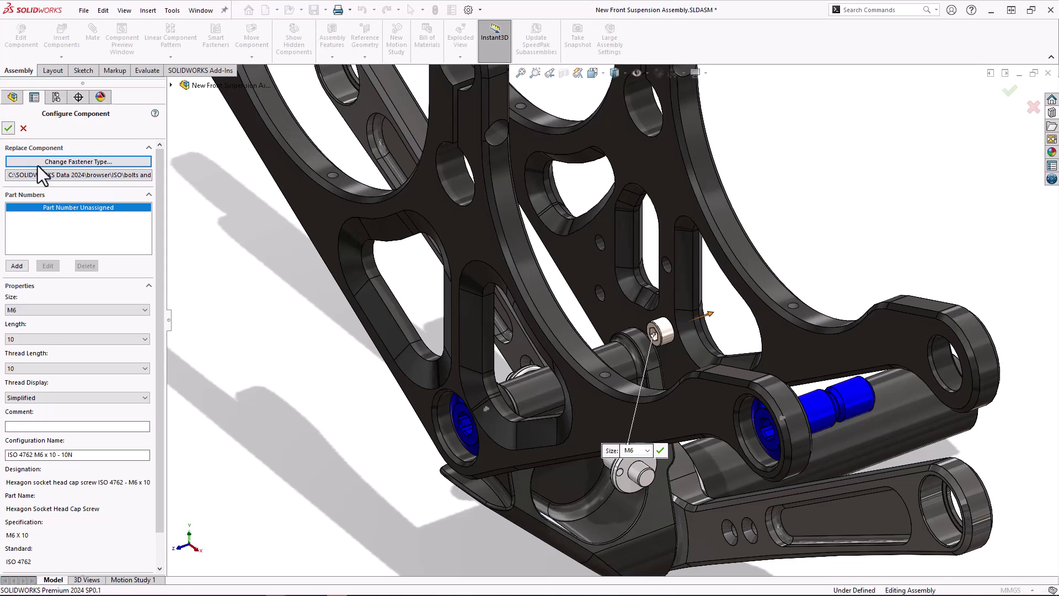
key(Escape)
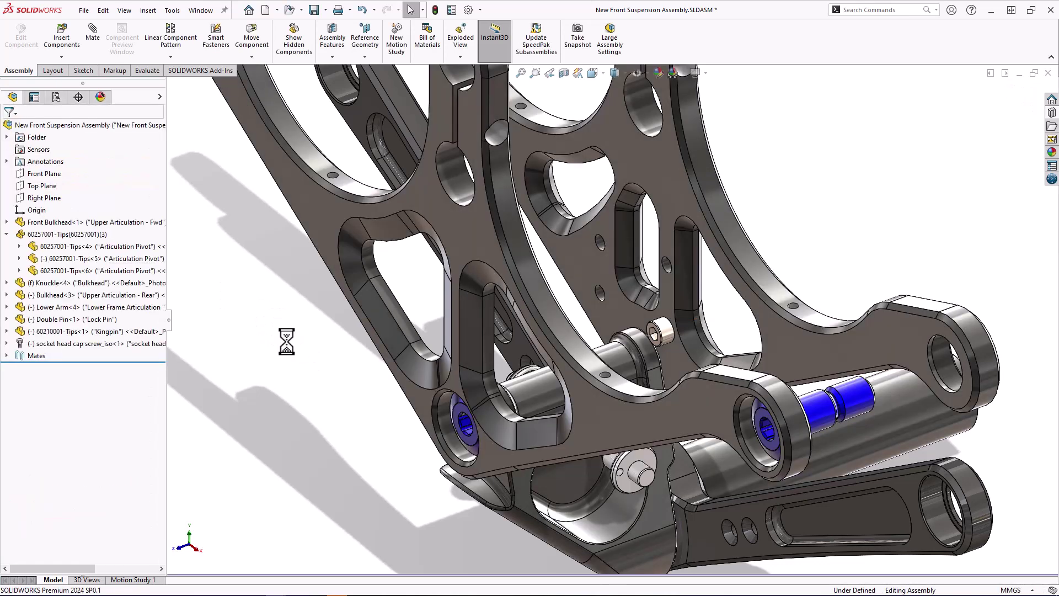
Pattern the screw into all bulkhead holes, driven by Bulkhead<3>'s Sketch-Pattern2
click(171, 57)
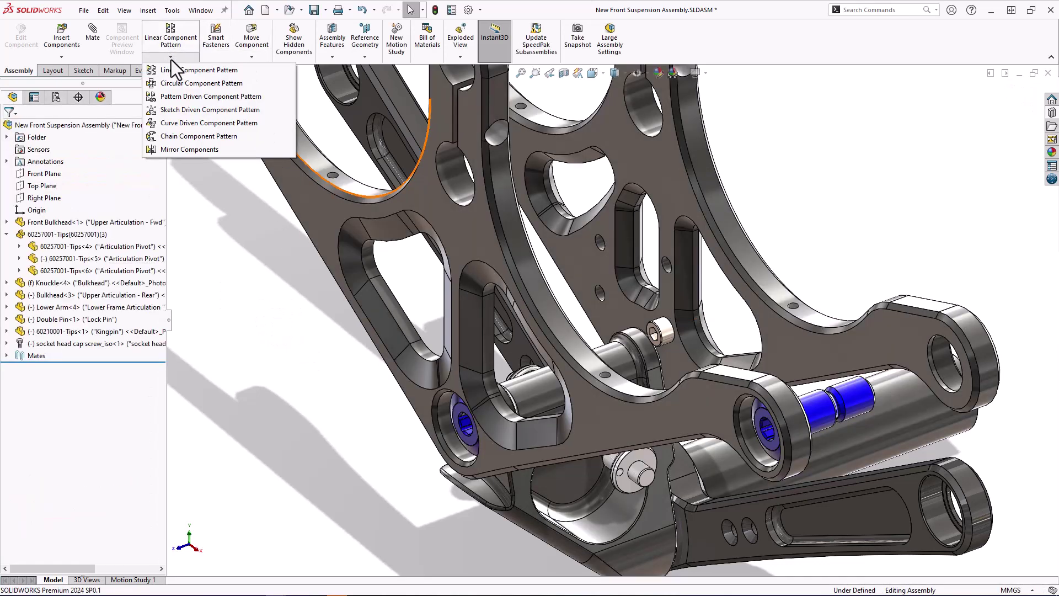
click(190, 95)
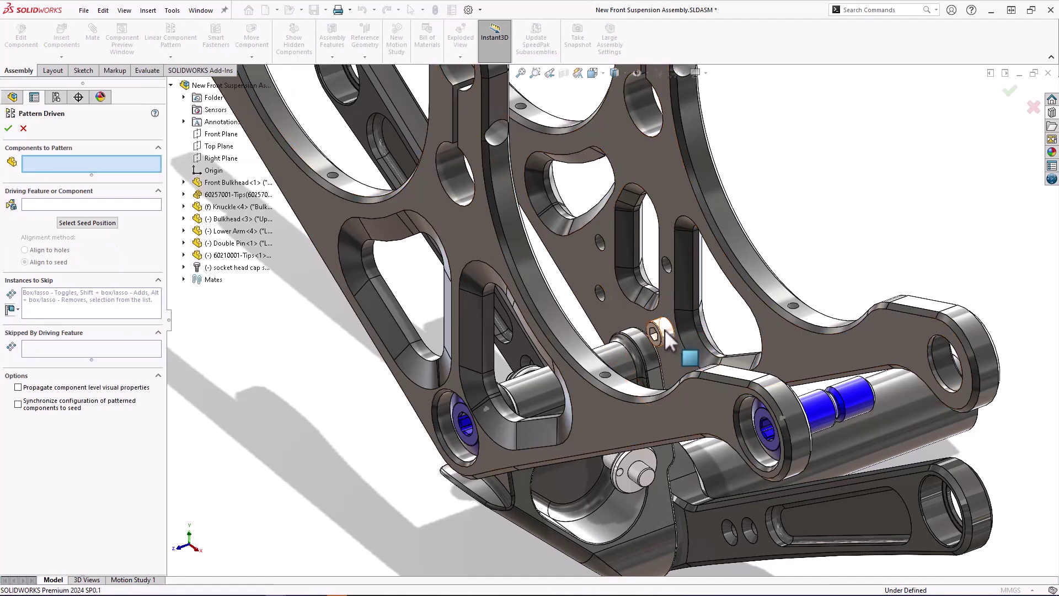
click(663, 330)
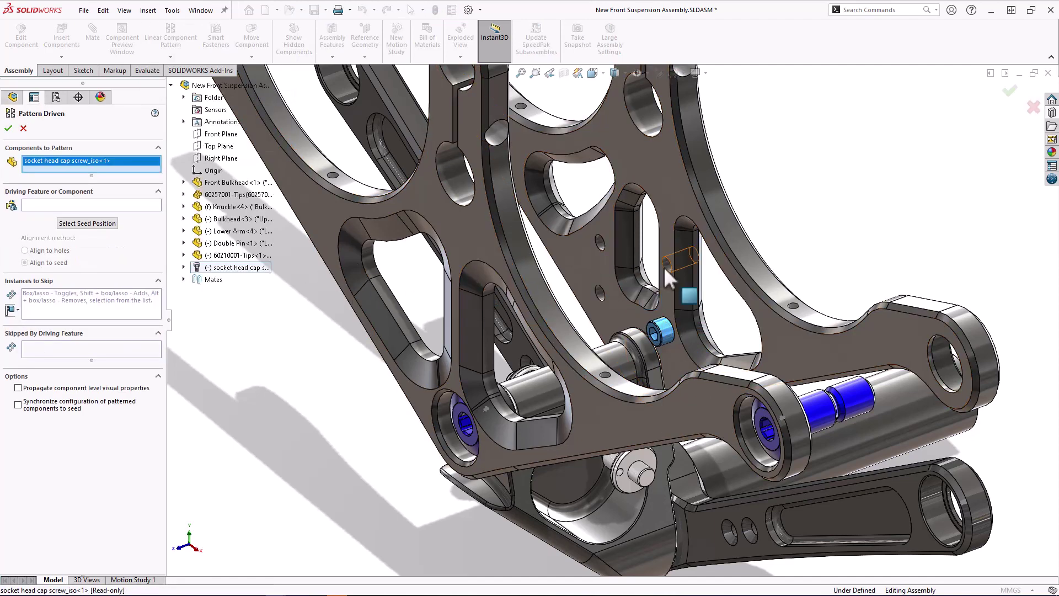
click(183, 219)
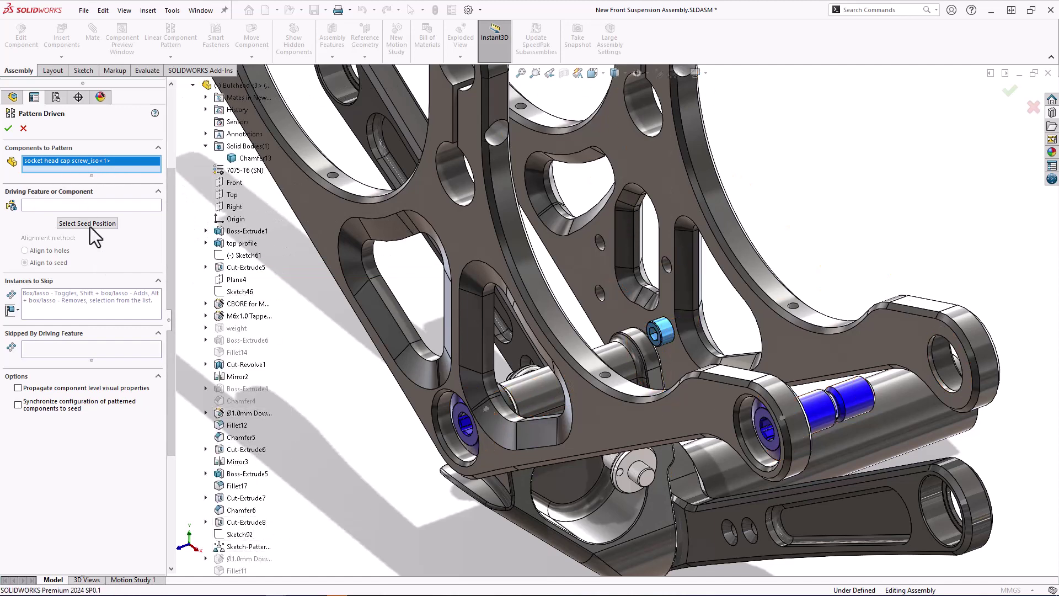
click(91, 205)
click(251, 547)
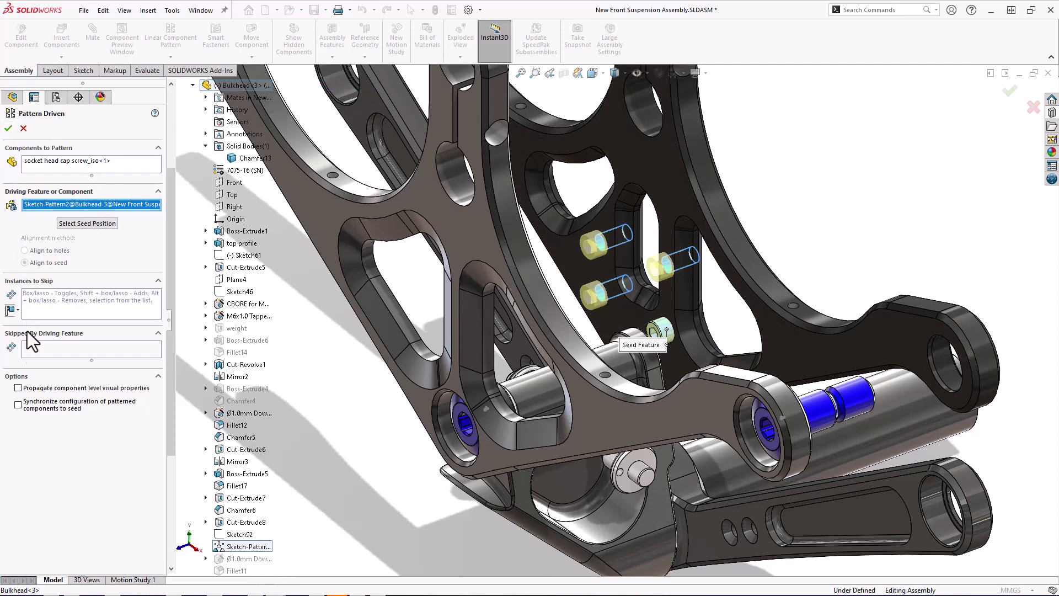
click(8, 127)
Switch the patterned screws to the ISO 4762 M6 x 50 - 24N configuration and zoom to fit
click(664, 329)
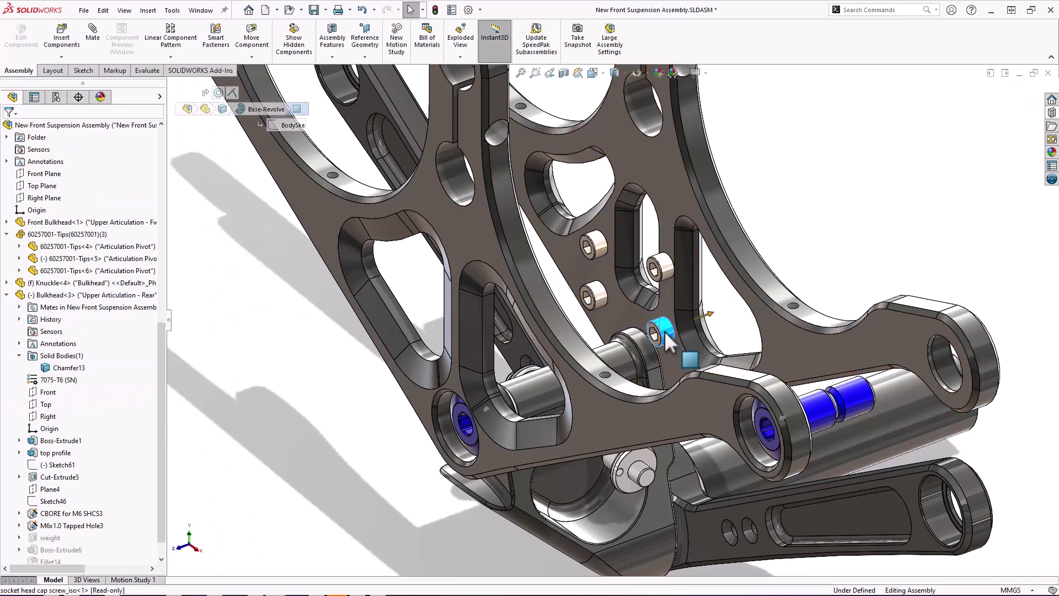
click(790, 243)
click(756, 258)
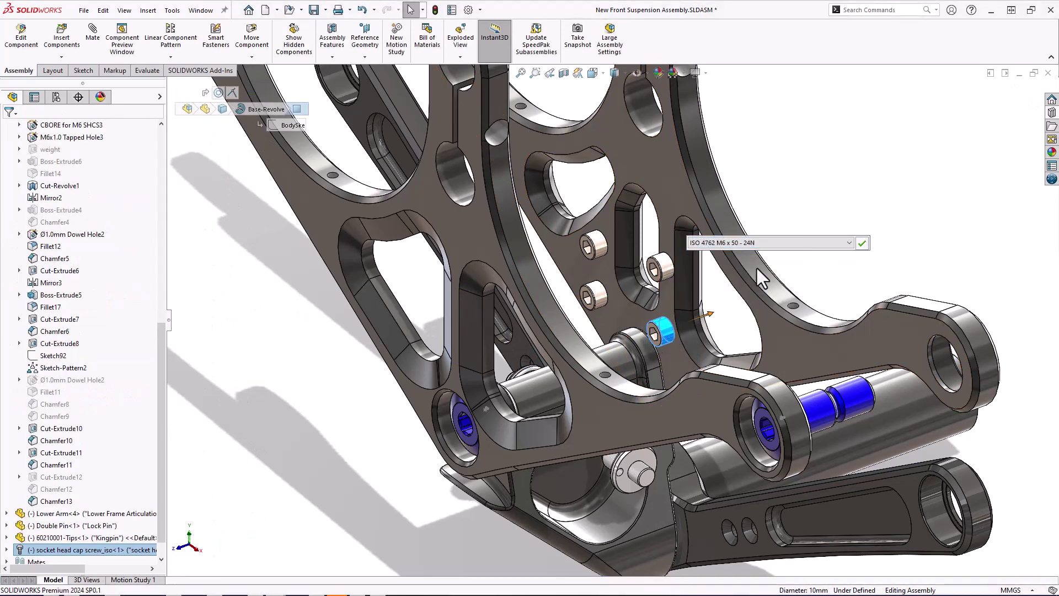
click(862, 243)
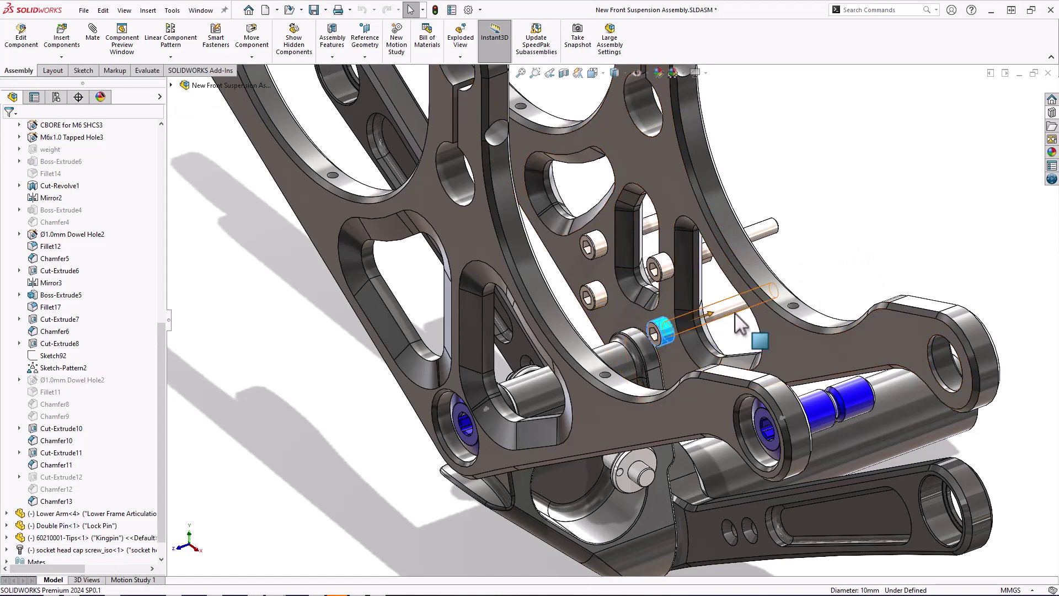
key(f)
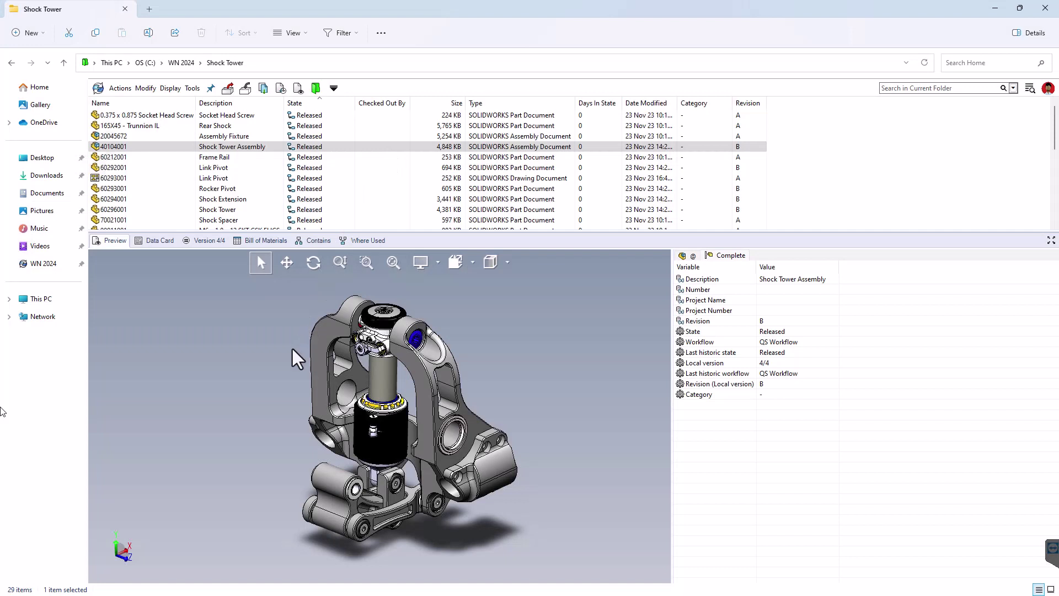
Turn on Show full UI in SOLIDWORKS preview from the vault view's Display options
click(170, 88)
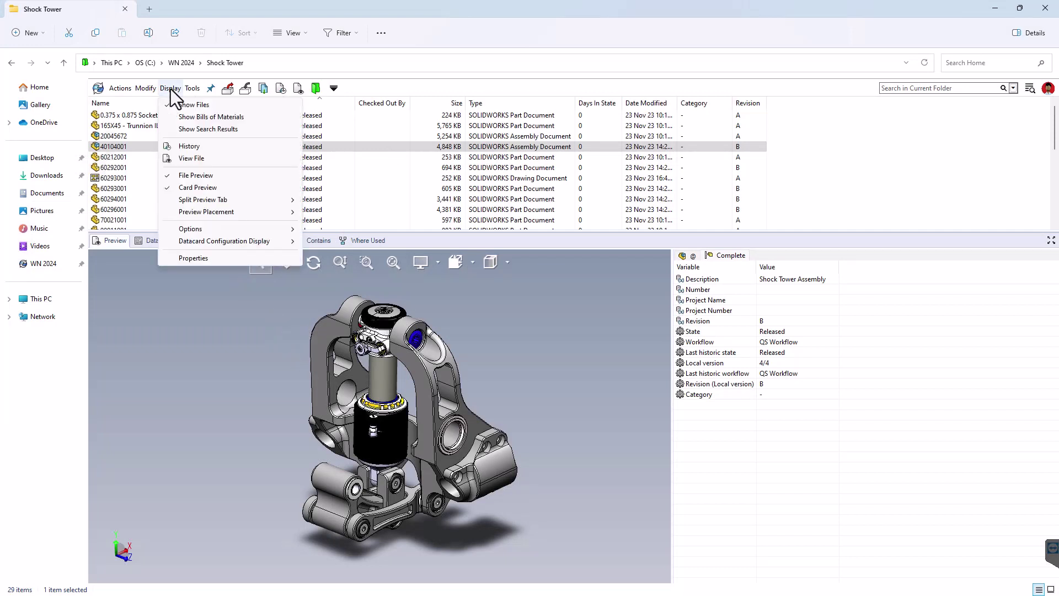
mouse_move(194, 228)
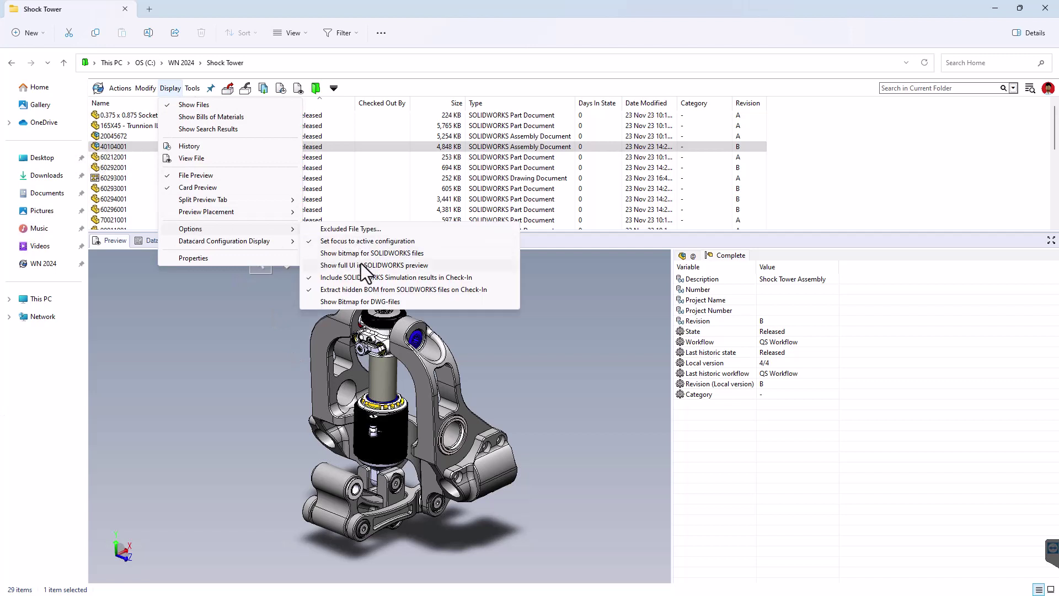
click(360, 264)
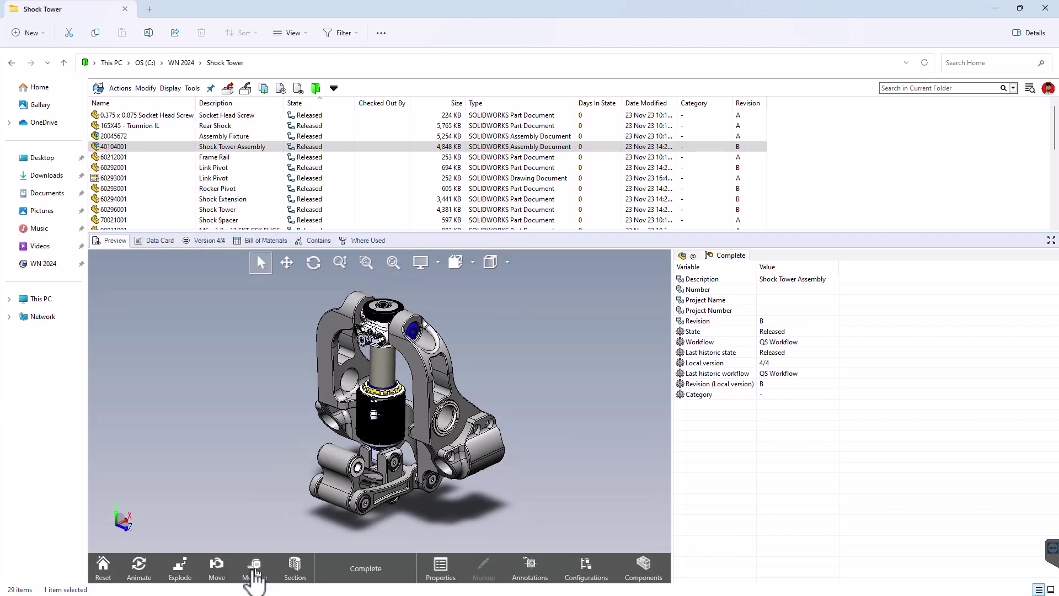
List the previewed assembly's components and highlight the Shock Tower and Rocker Pivot parts
click(646, 573)
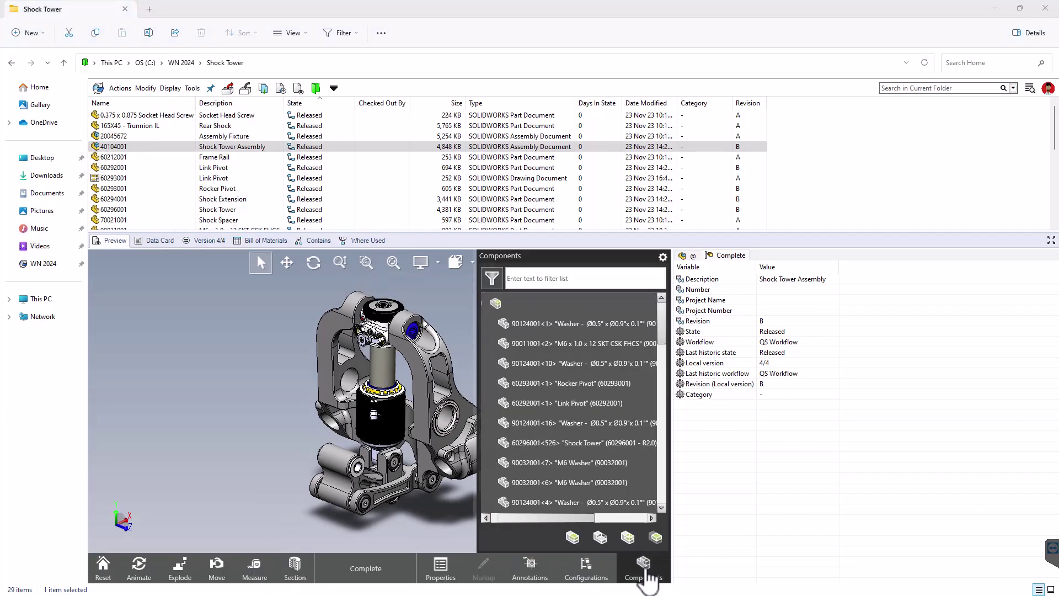
click(328, 379)
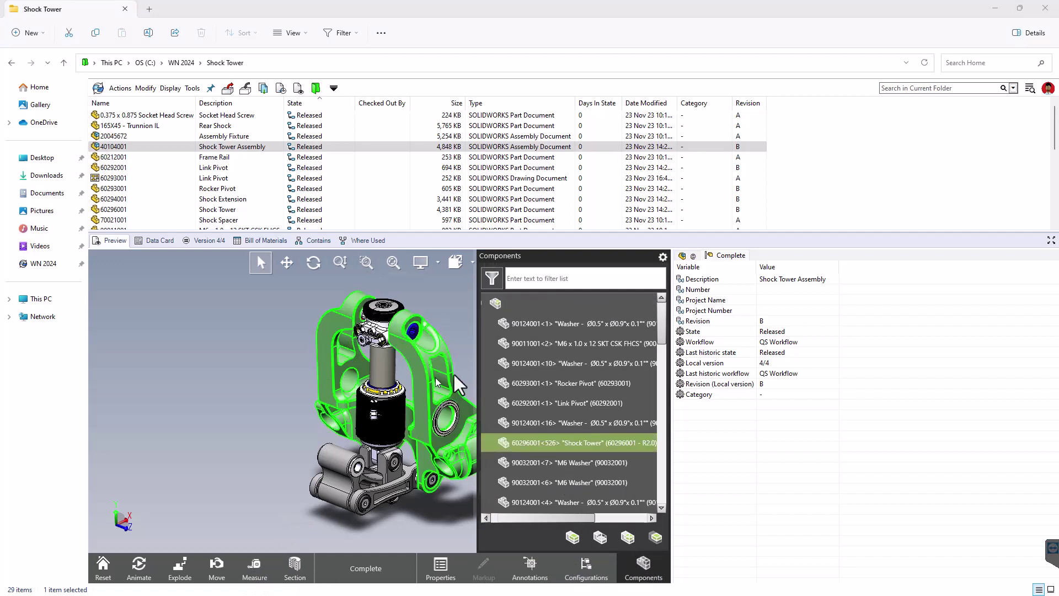
click(522, 383)
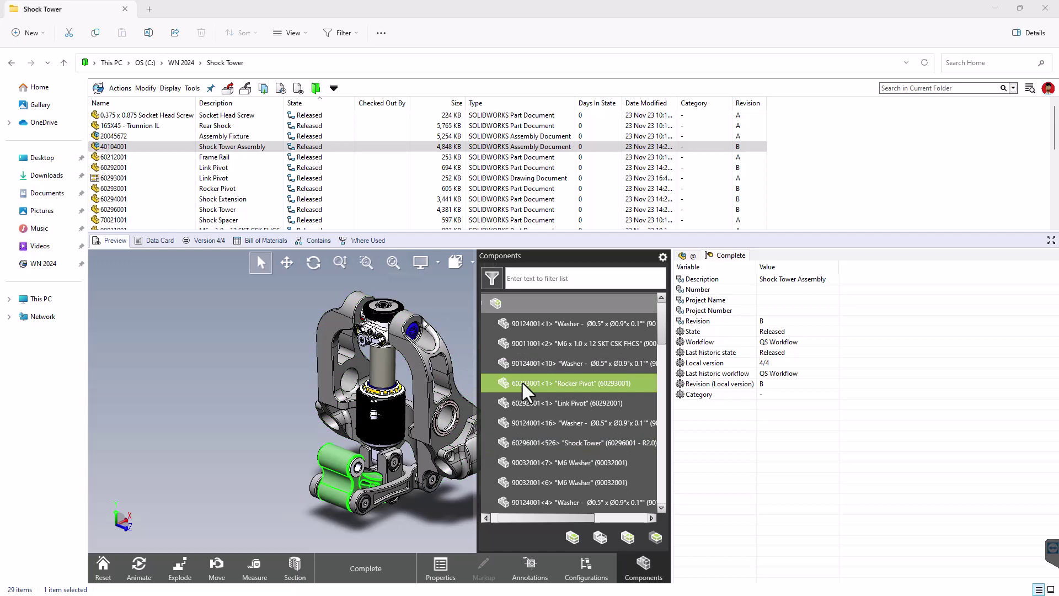
Open the Bill of Materials tab and browse to Link Pivot in a new window, then close it
click(270, 241)
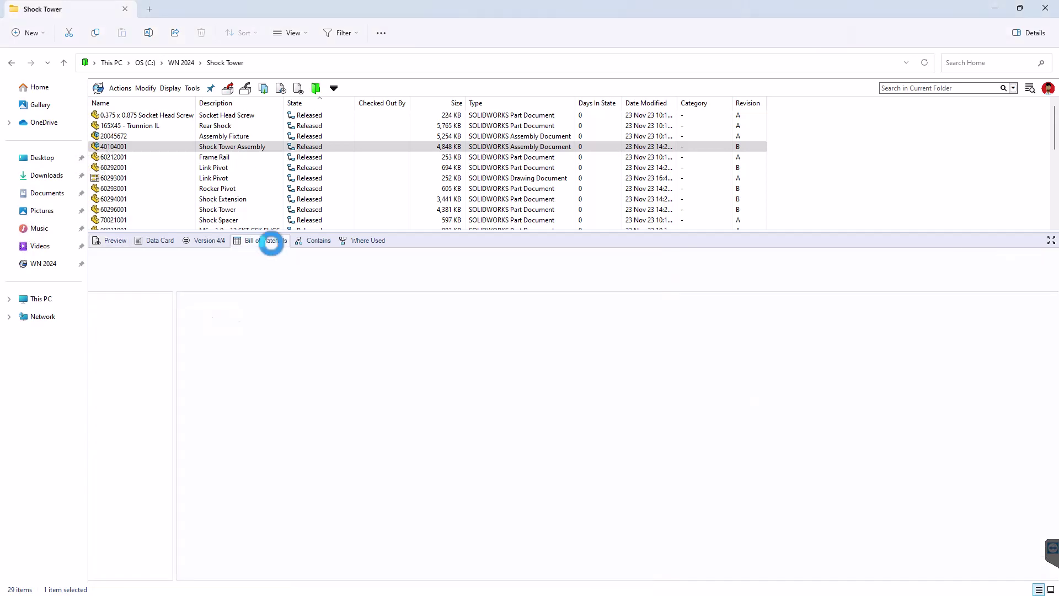
click(199, 310)
mouse_move(193, 322)
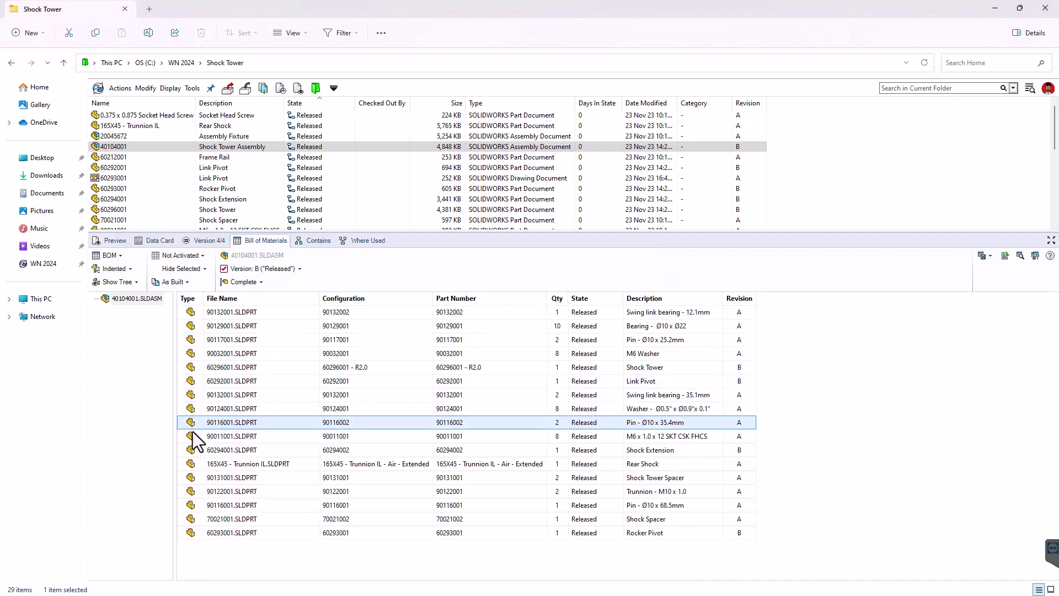
right_click(225, 383)
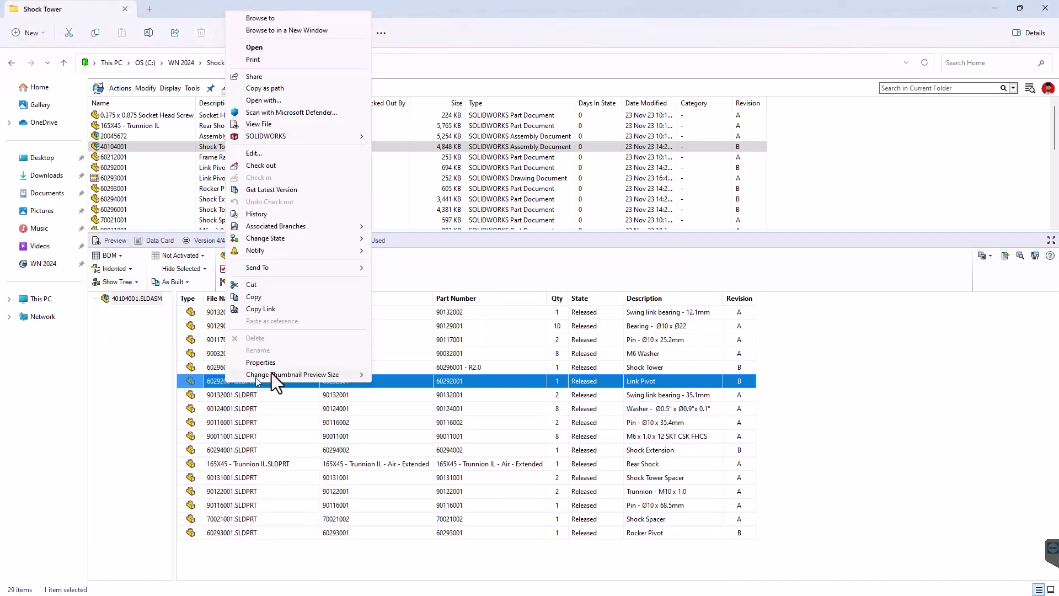
click(288, 31)
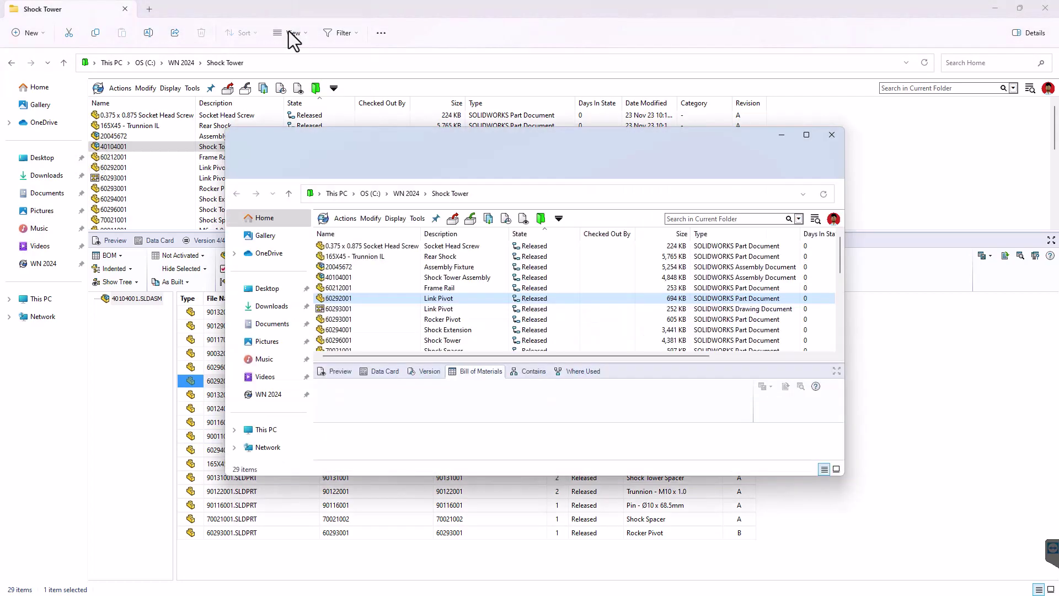
click(837, 137)
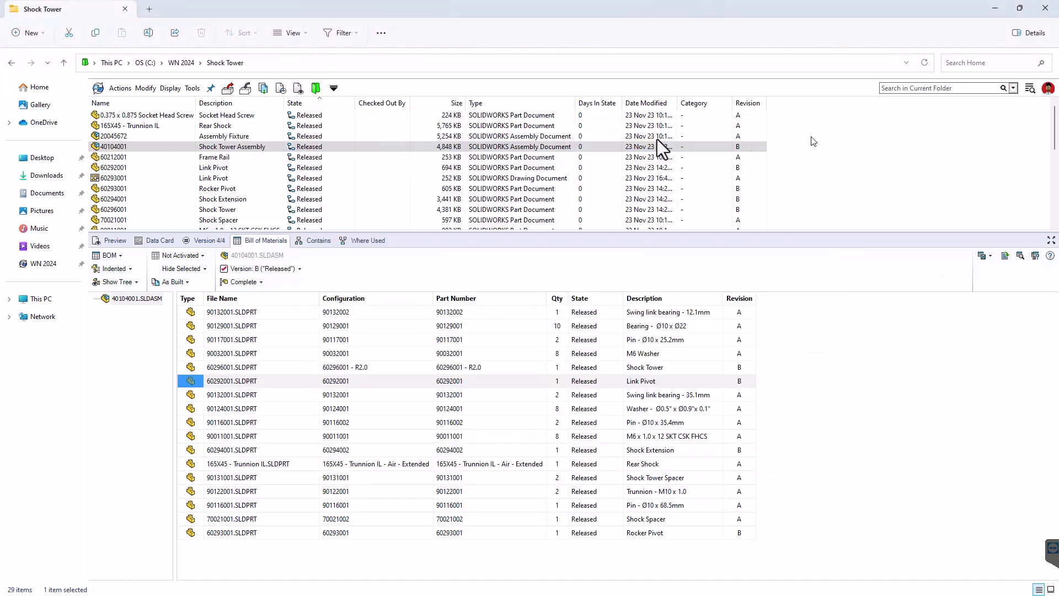
On the Contains tab, hide configurations from the file tree and select the 40104001 drawing
click(308, 240)
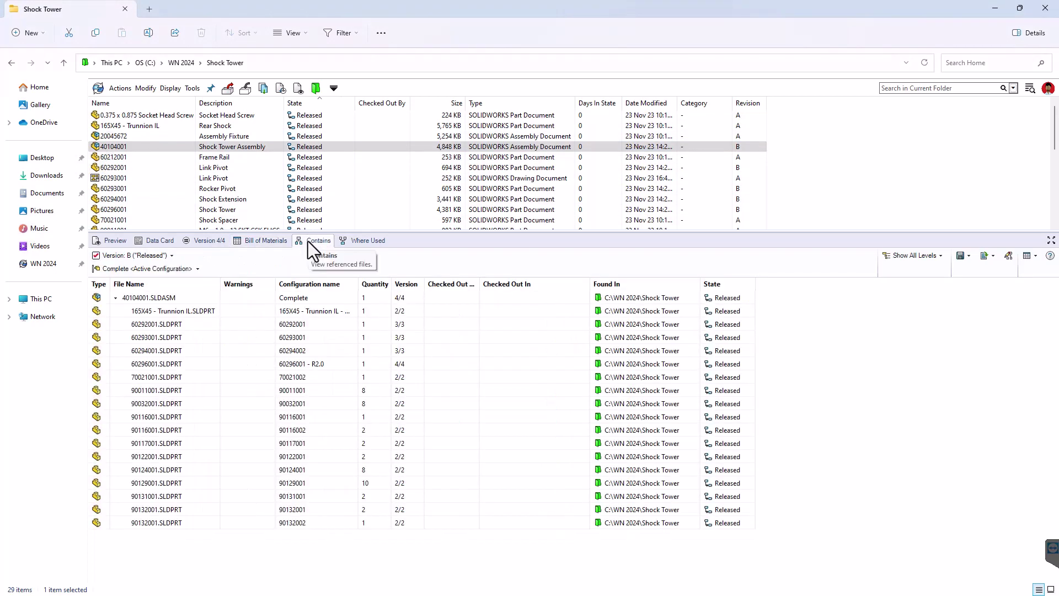
click(148, 269)
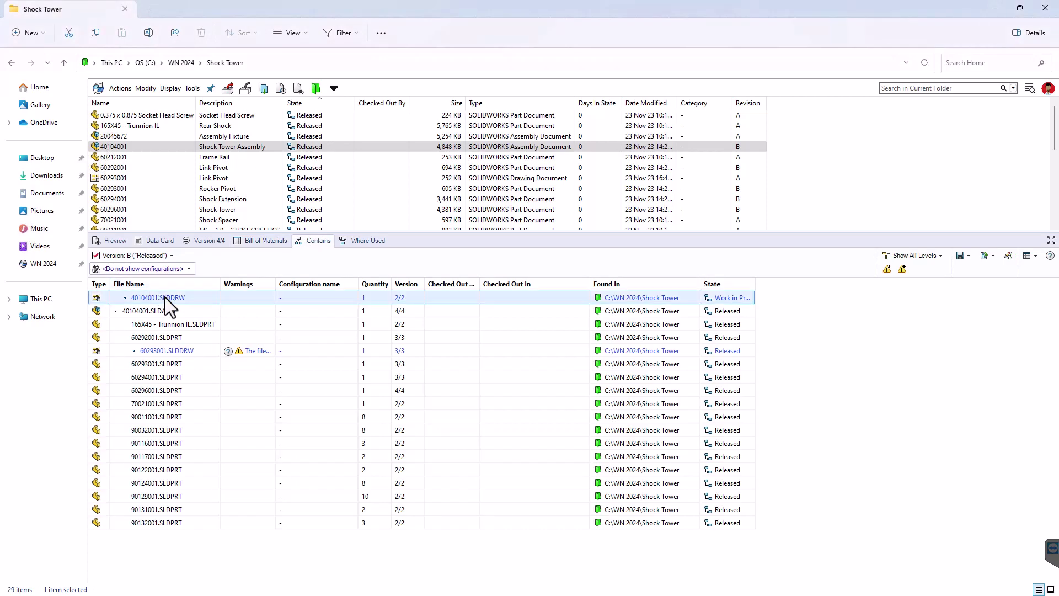
click(170, 350)
click(170, 297)
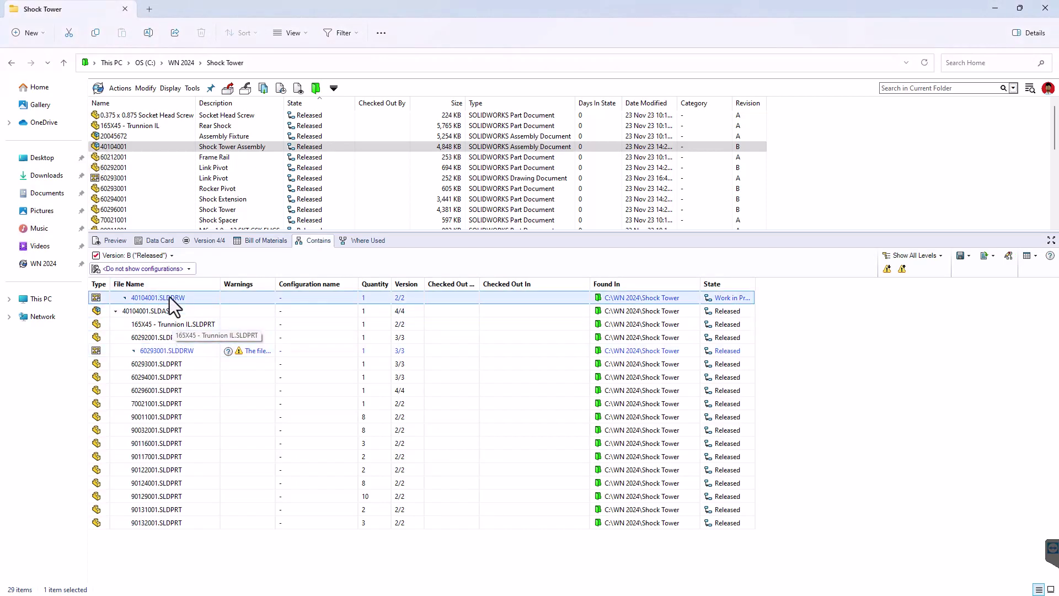
Show Where Used results with Version set to <<All Versions>>
click(362, 241)
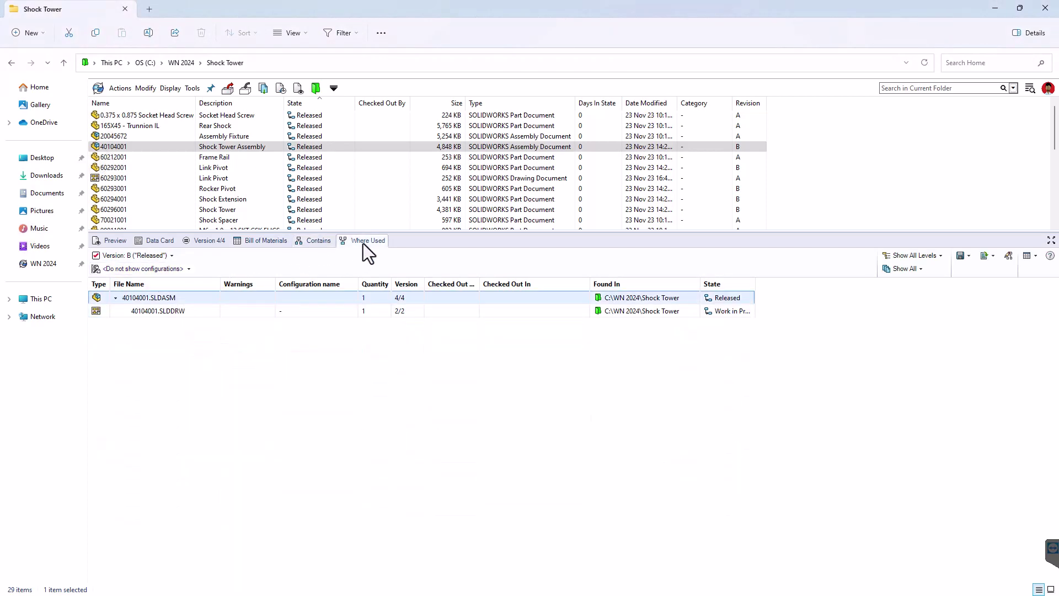
click(141, 256)
click(154, 268)
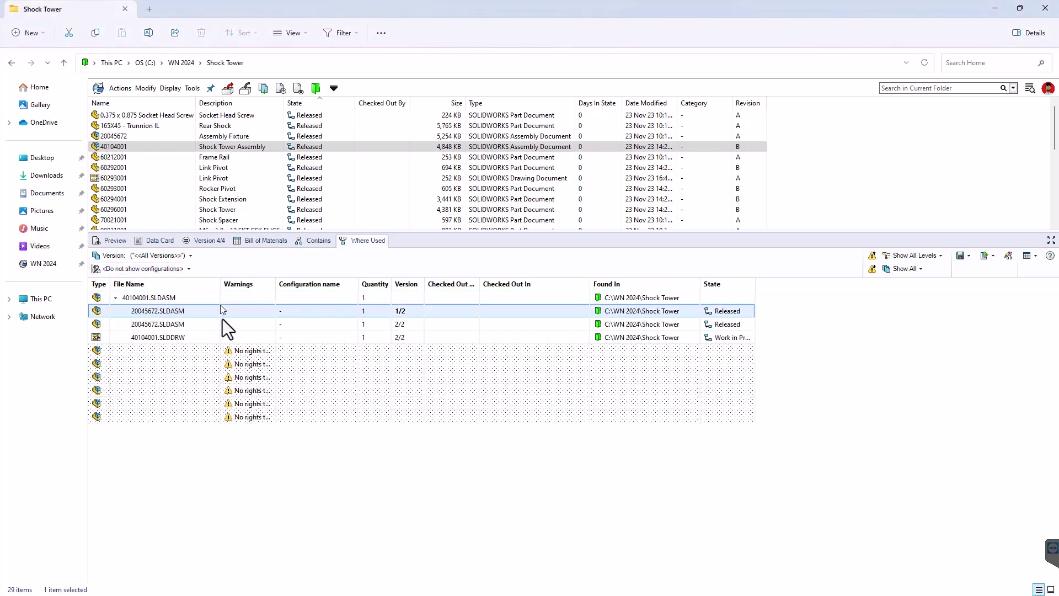
Select the 40104001 assembly, look through the Tools menu, and open the Search in Current Folder options
click(231, 65)
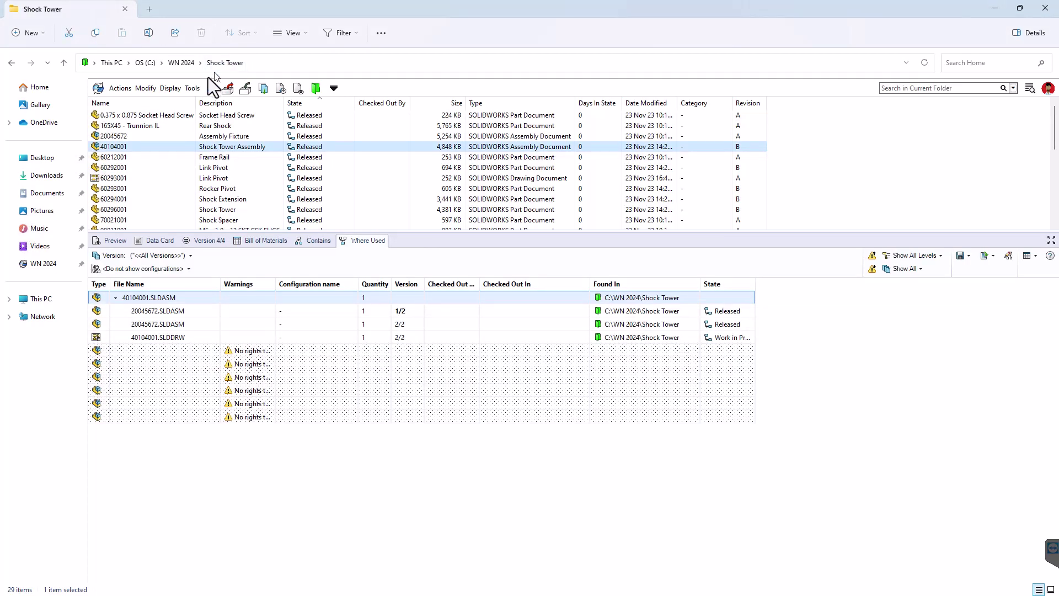
click(192, 88)
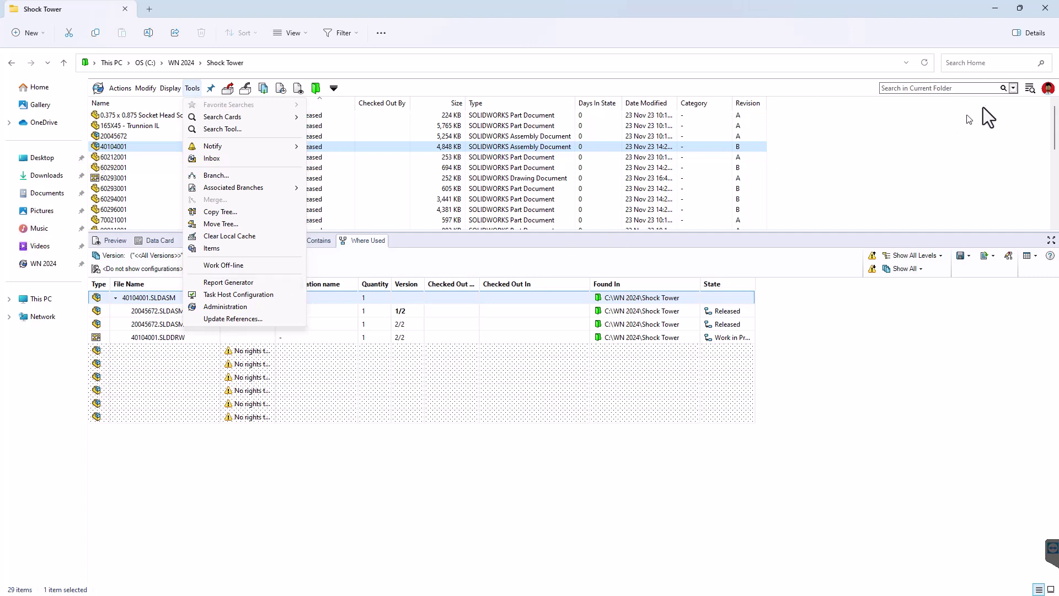
click(1012, 88)
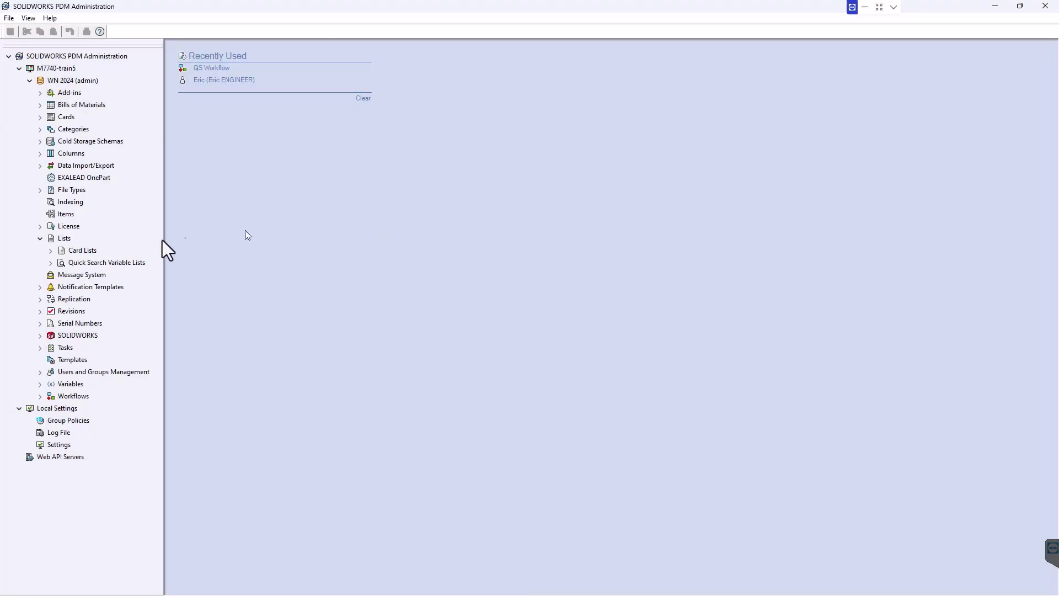
Create a new quick search variable list with Number as its first variable
right_click(106, 263)
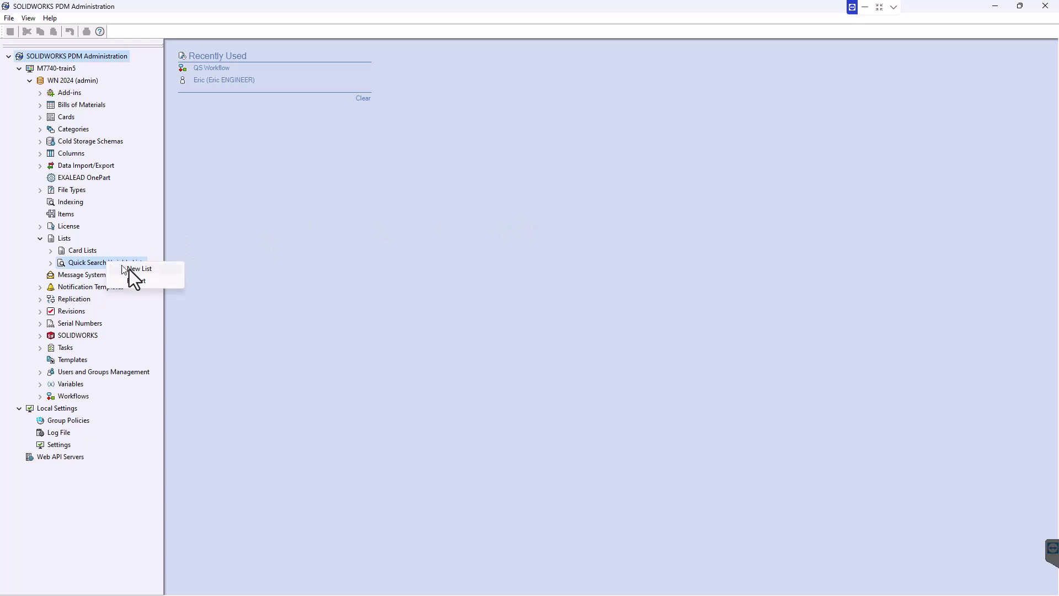
click(141, 270)
click(390, 339)
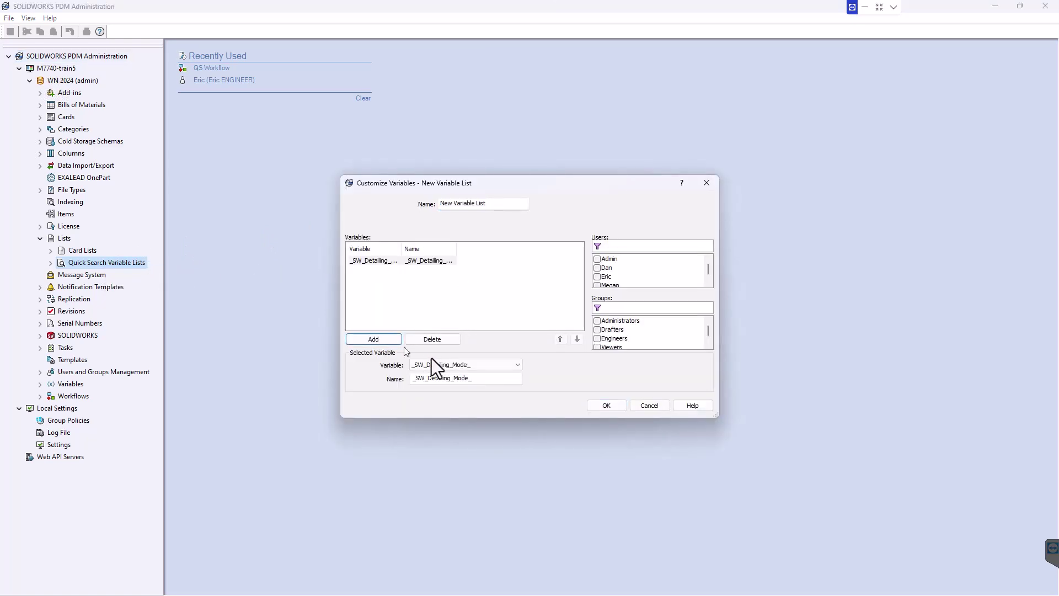
click(463, 365)
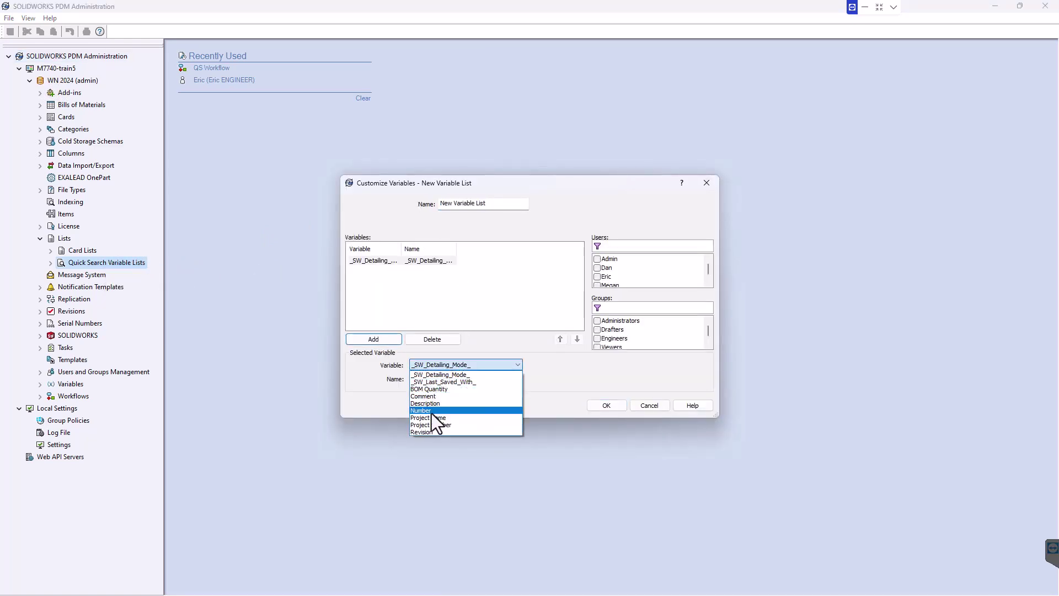
click(428, 411)
Add Project Number to the list and make it available to one user and the Engineers group
click(390, 341)
click(436, 364)
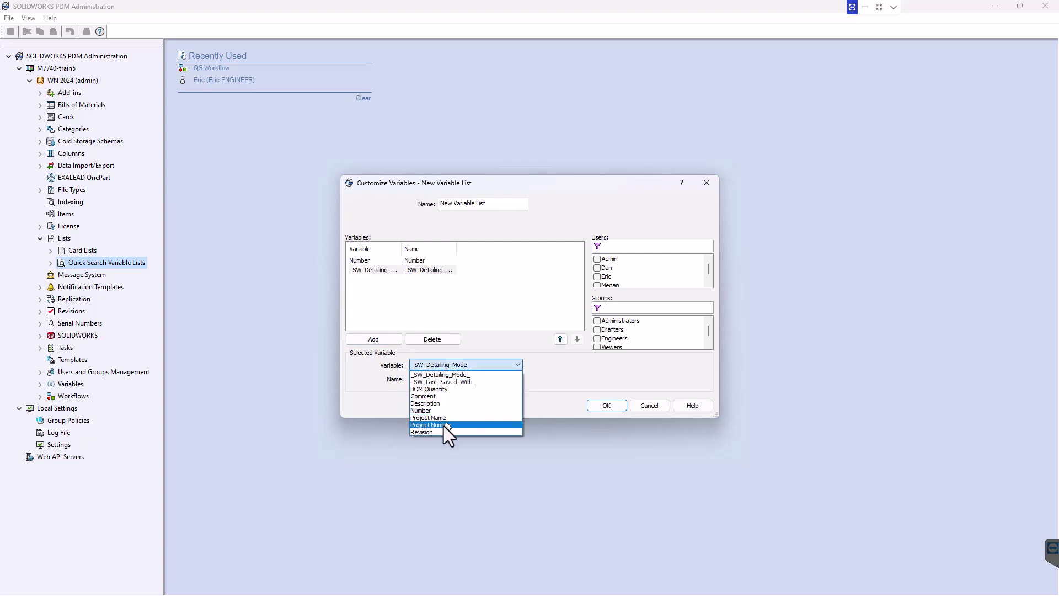
click(444, 425)
click(598, 277)
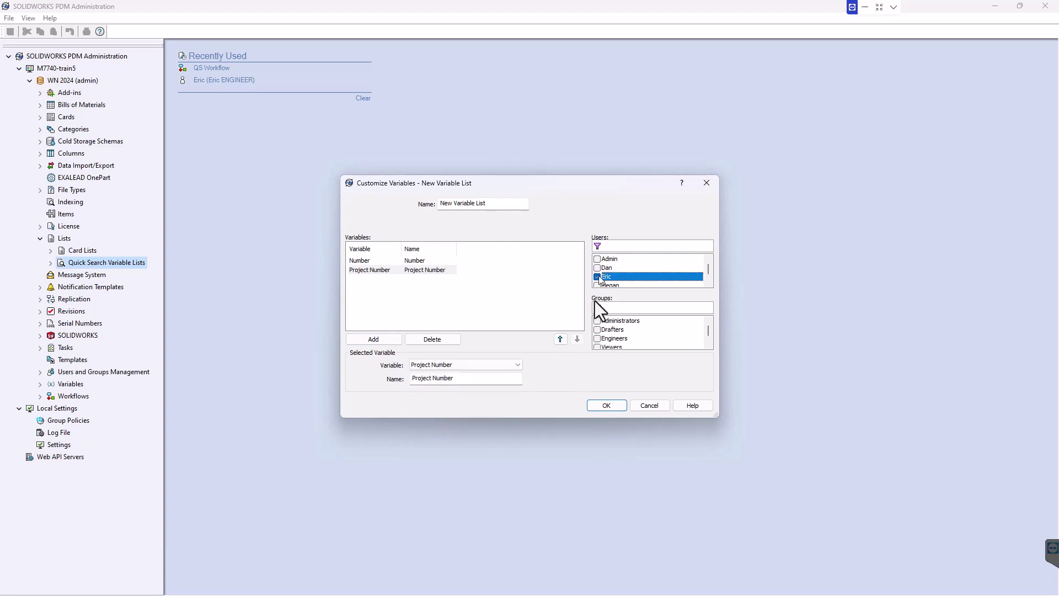
click(596, 338)
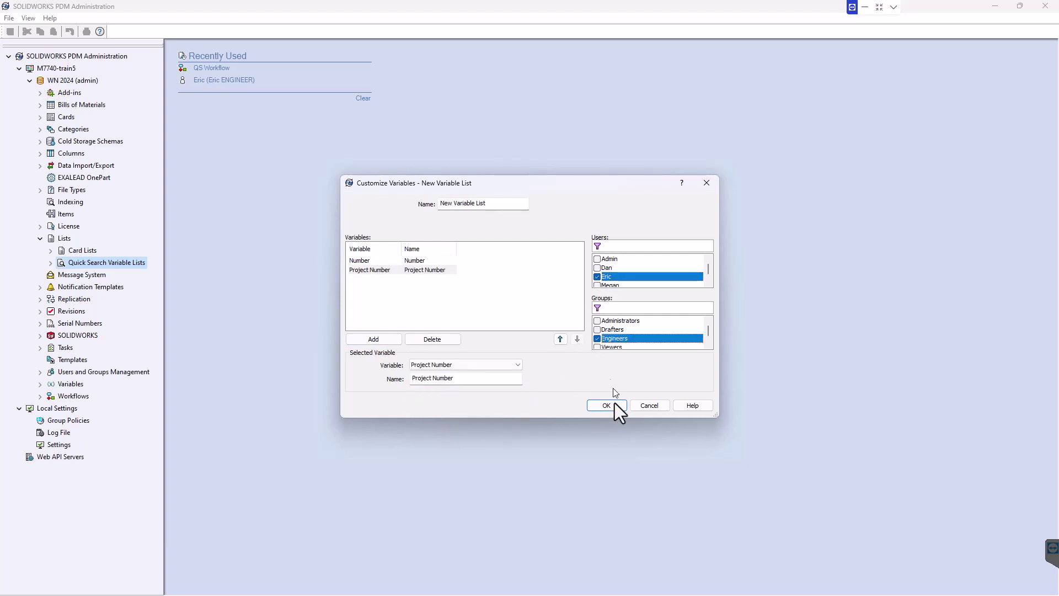